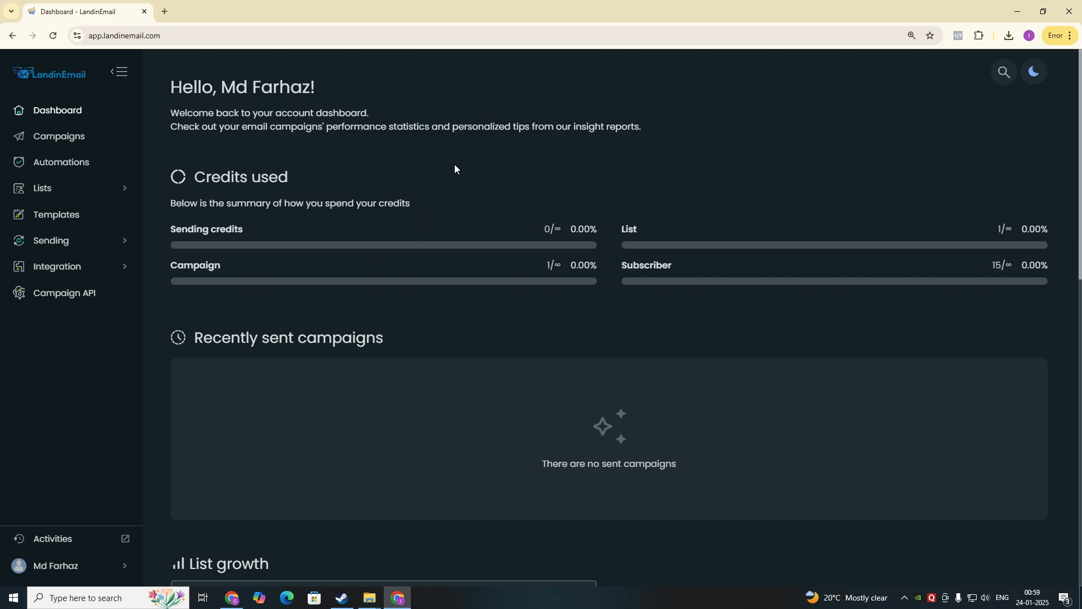
# - View the existing campaigns and the subscriber lists of the account
pyautogui.click(59, 139)
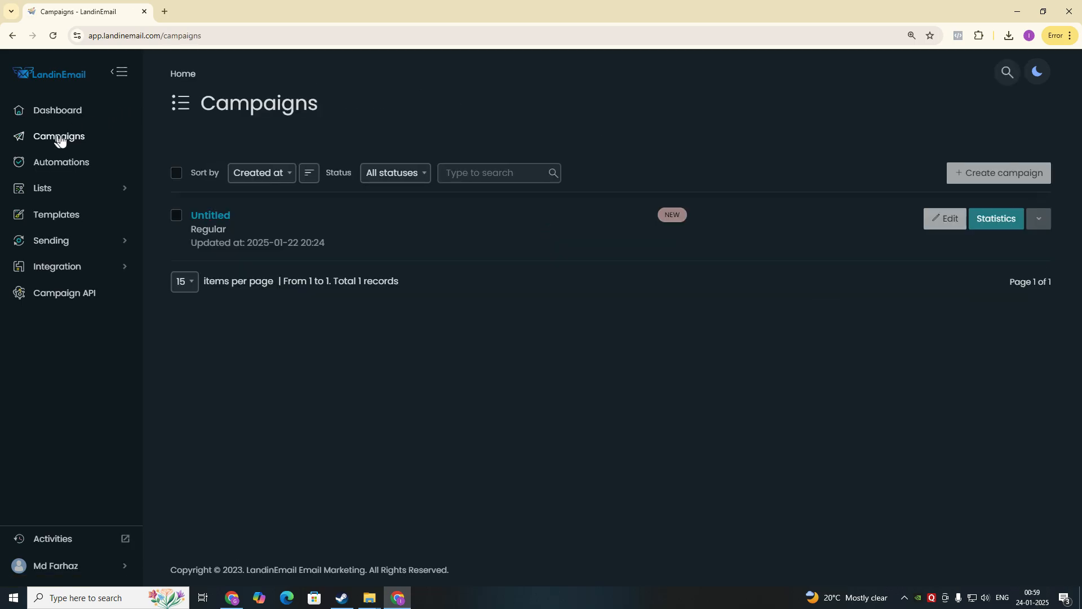
pyautogui.click(67, 188)
pyautogui.click(63, 238)
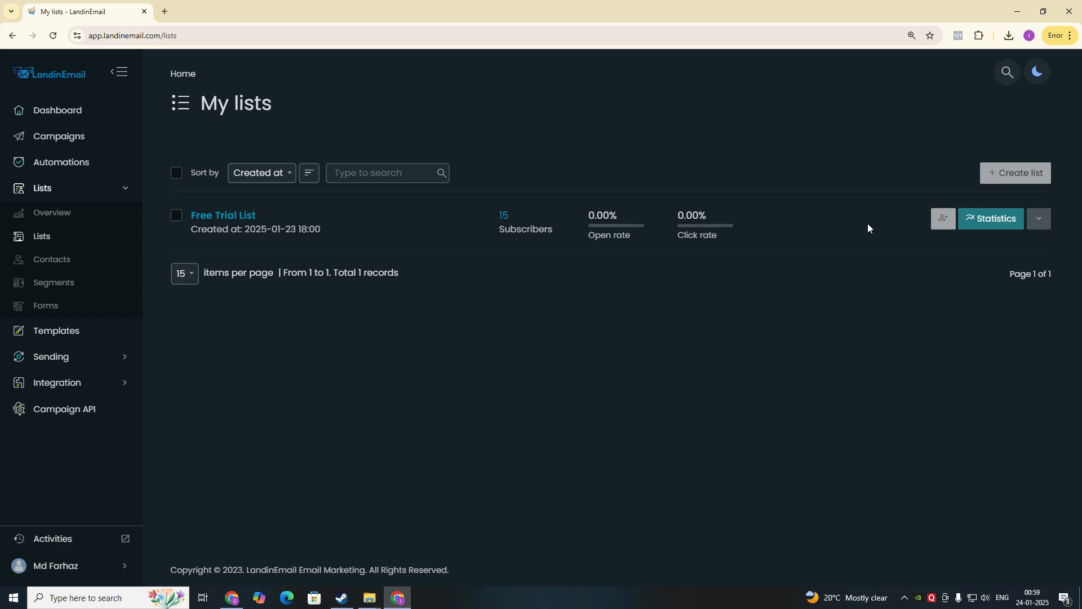
# - Create a new campaign of the Regular type
pyautogui.click(78, 141)
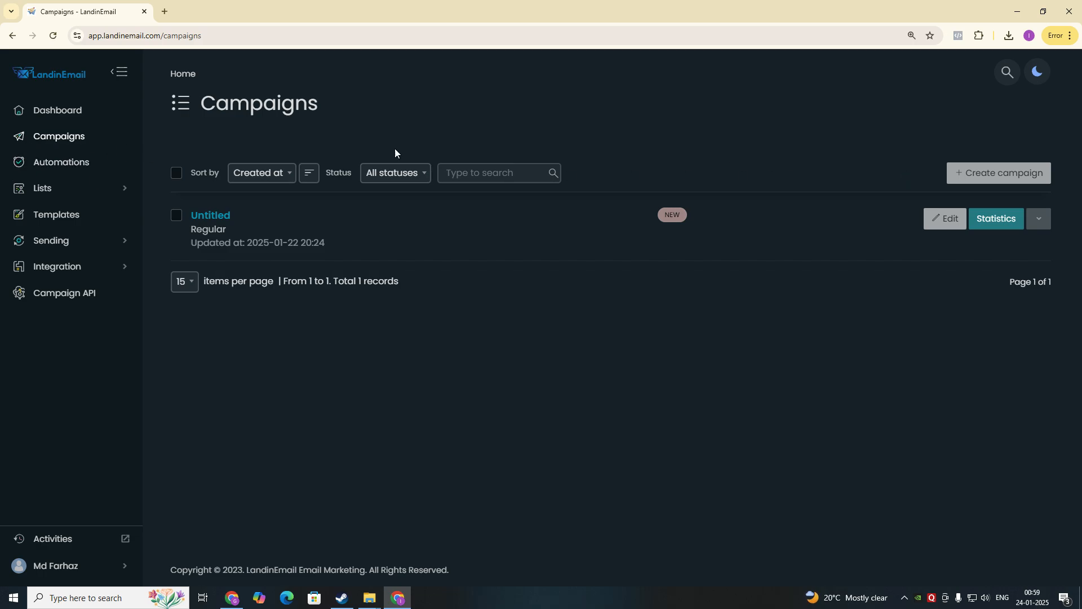
pyautogui.click(1029, 169)
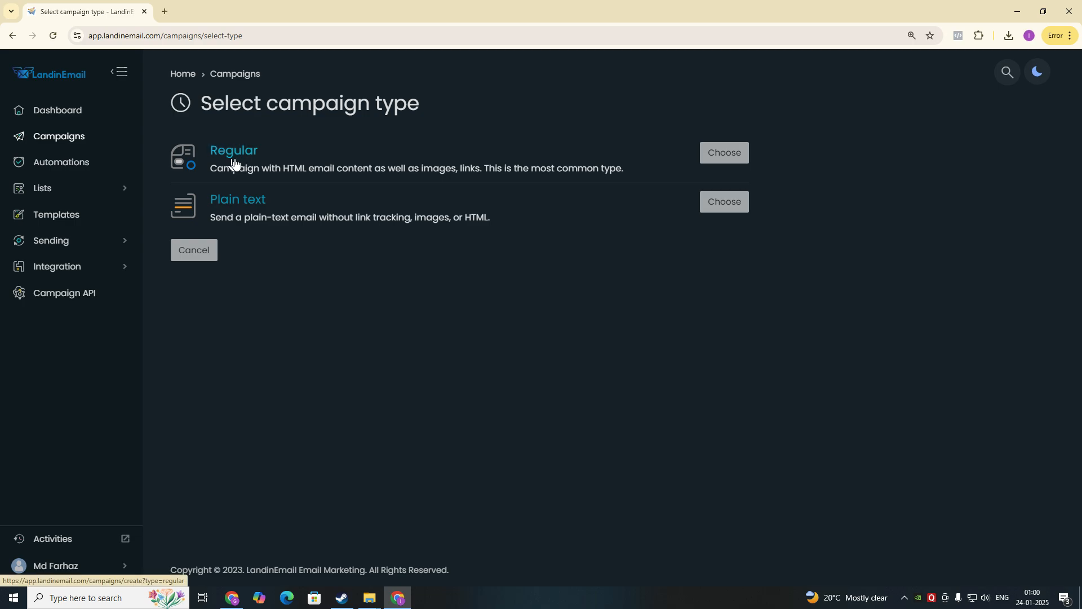
pyautogui.click(716, 160)
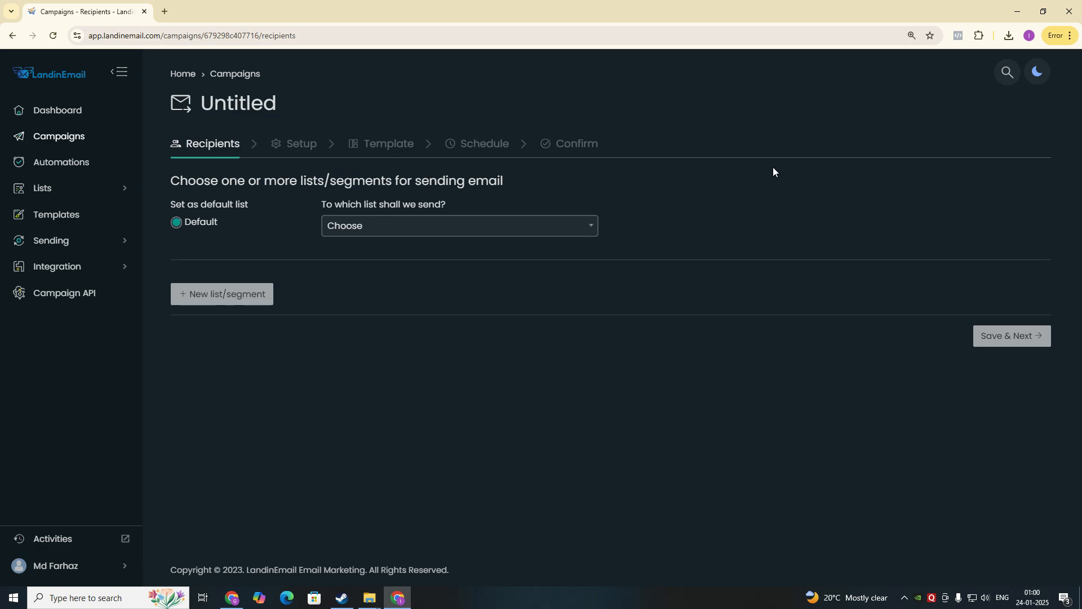
# - Choose Free Trial List as the campaign's recipient list and save to proceed to the setup stage
pyautogui.click(381, 227)
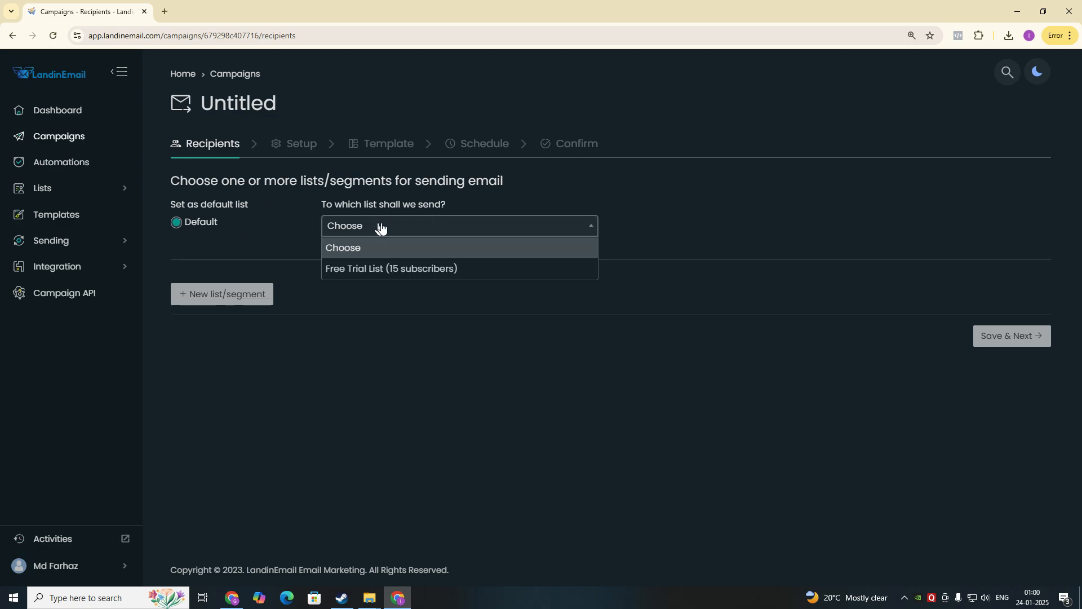
pyautogui.click(388, 270)
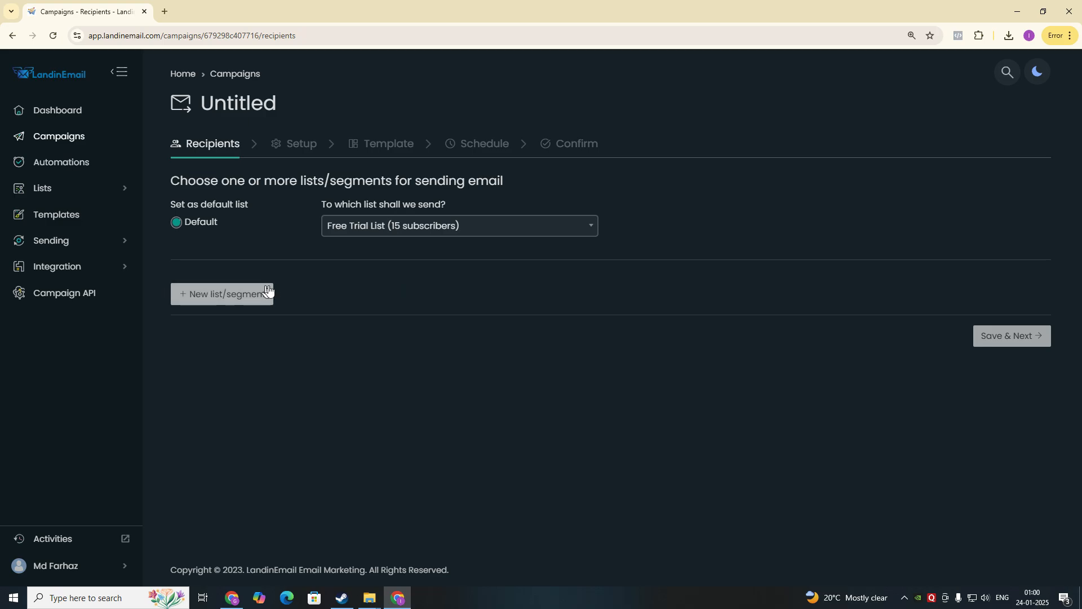
pyautogui.click(1008, 335)
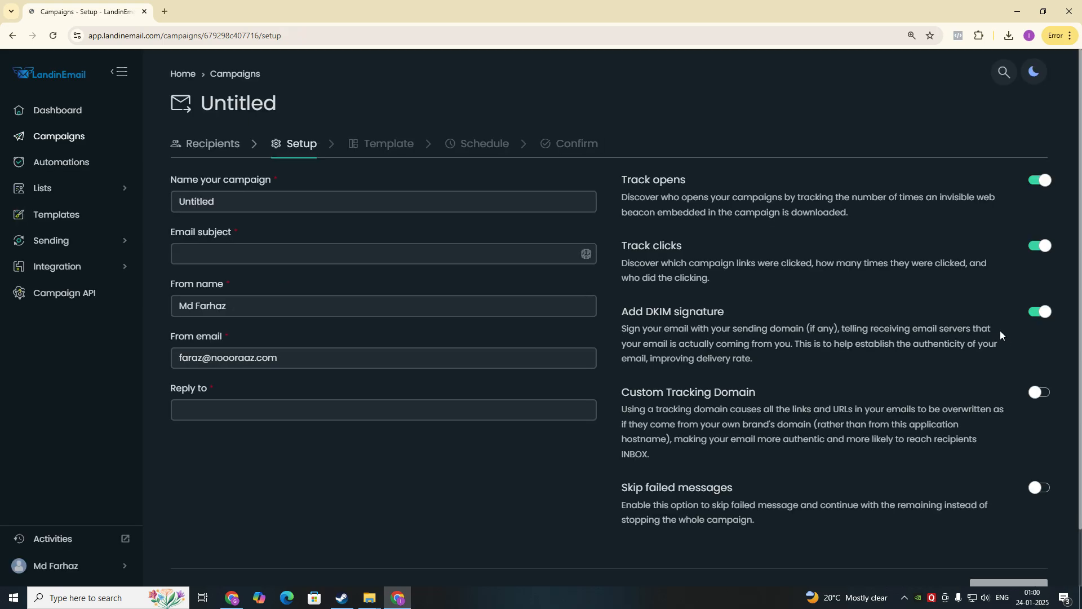
# - Name the campaign "Test" and enter "tEST" as the email subject
pyautogui.doubleClick(232, 206)
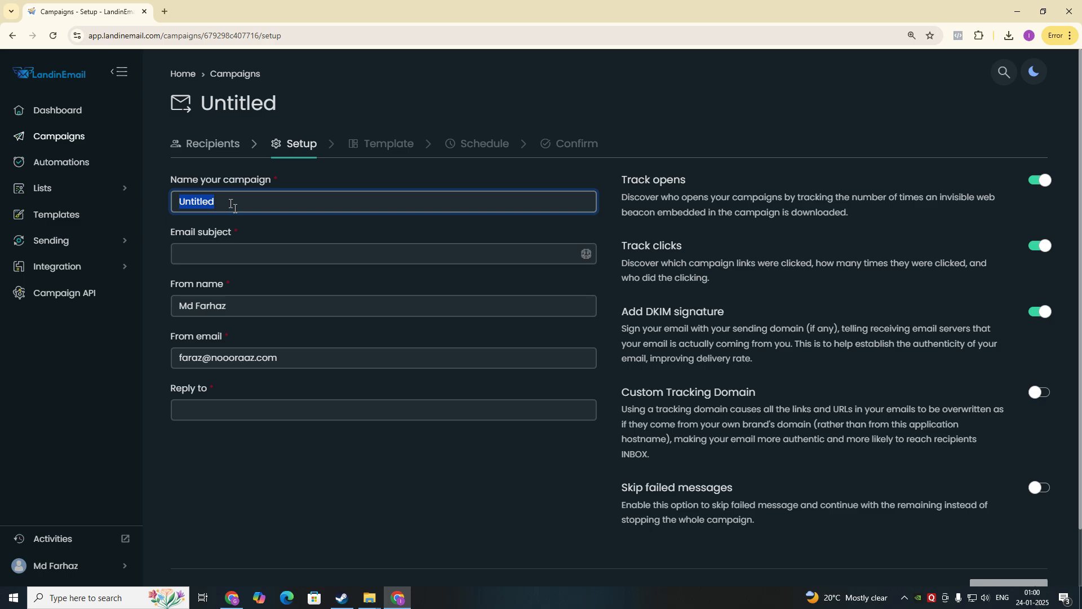
pyautogui.write('Test')
pyautogui.click(236, 257)
pyautogui.write('t')
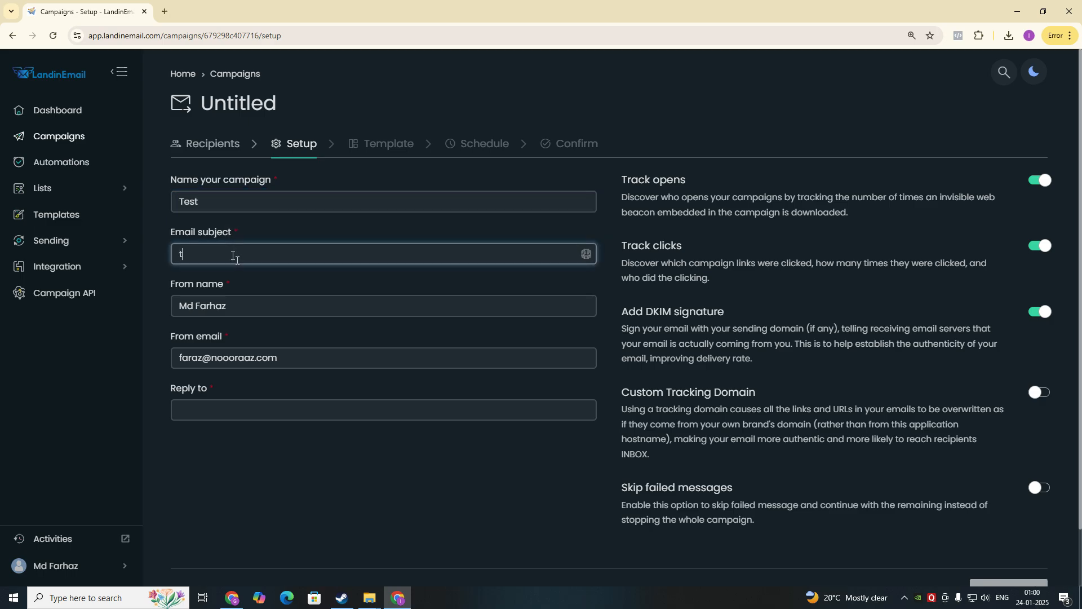
pyautogui.write('EST')
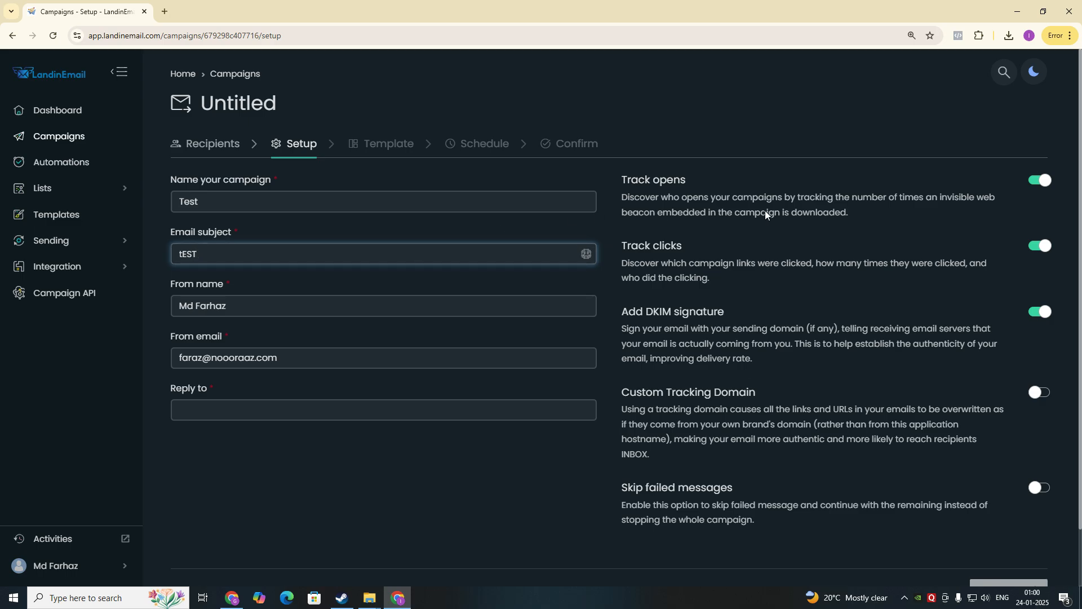
# - Fill in the From email and Reply to addresses with the sending identity, and save to proceed to the template stage
pyautogui.scroll(-1, 836, 211)
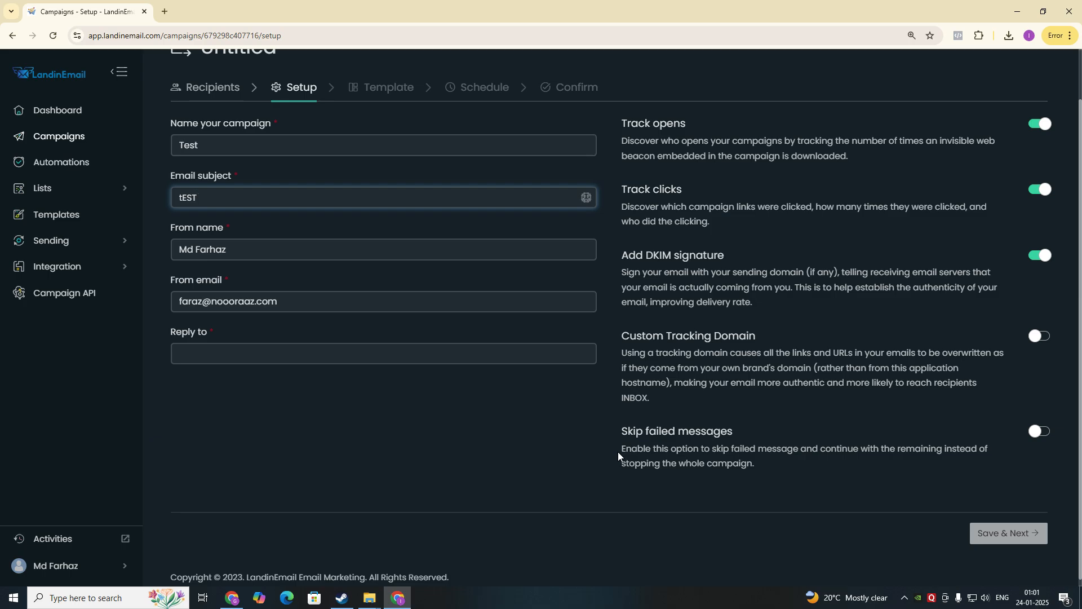
pyautogui.click(251, 309)
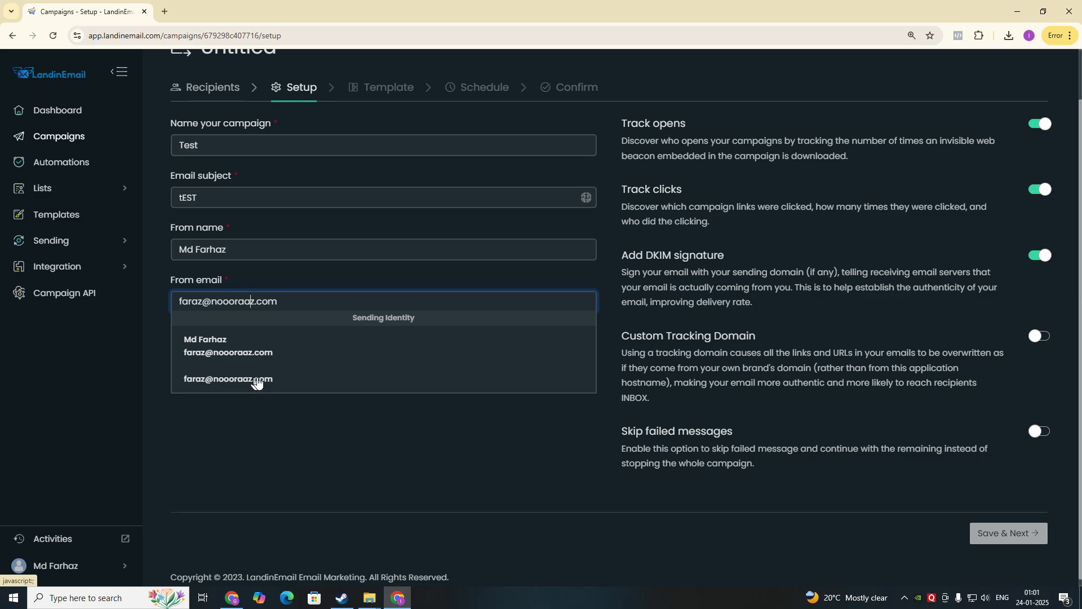
pyautogui.click(257, 382)
pyautogui.click(237, 304)
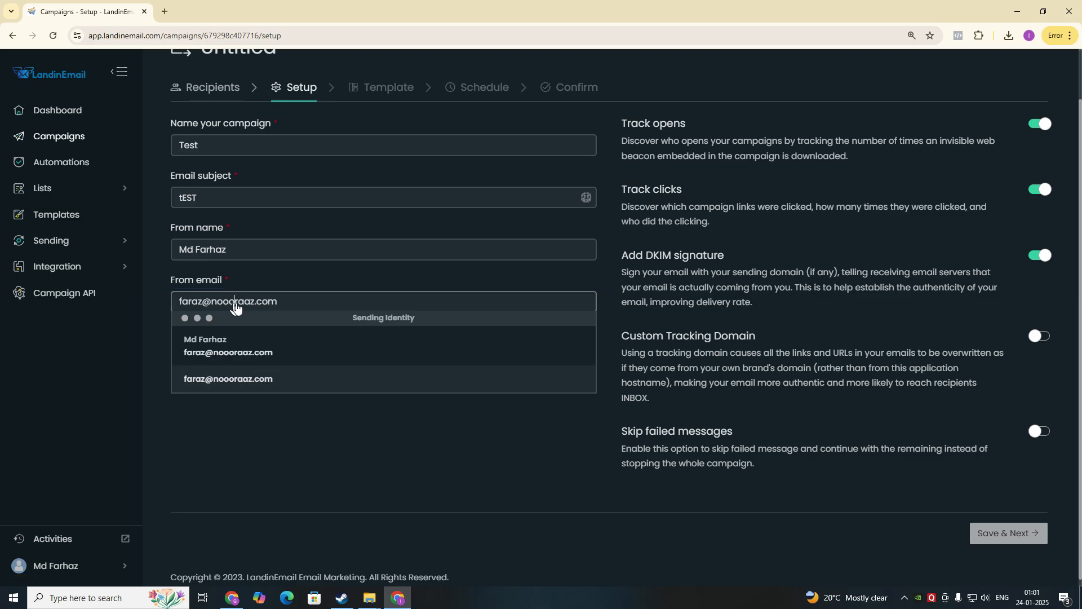
pyautogui.click(235, 350)
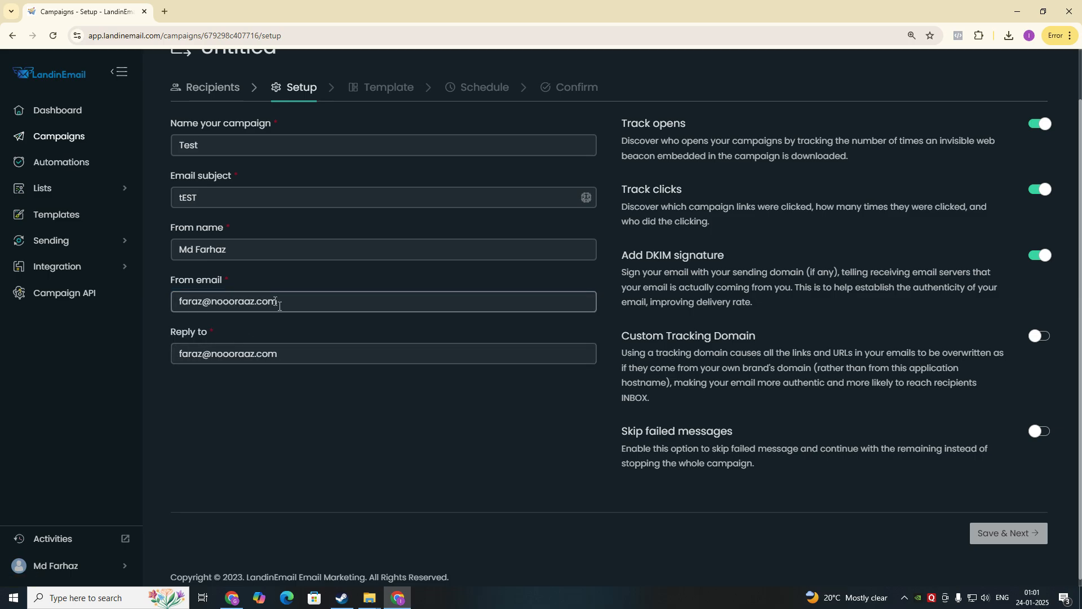
pyautogui.click(241, 355)
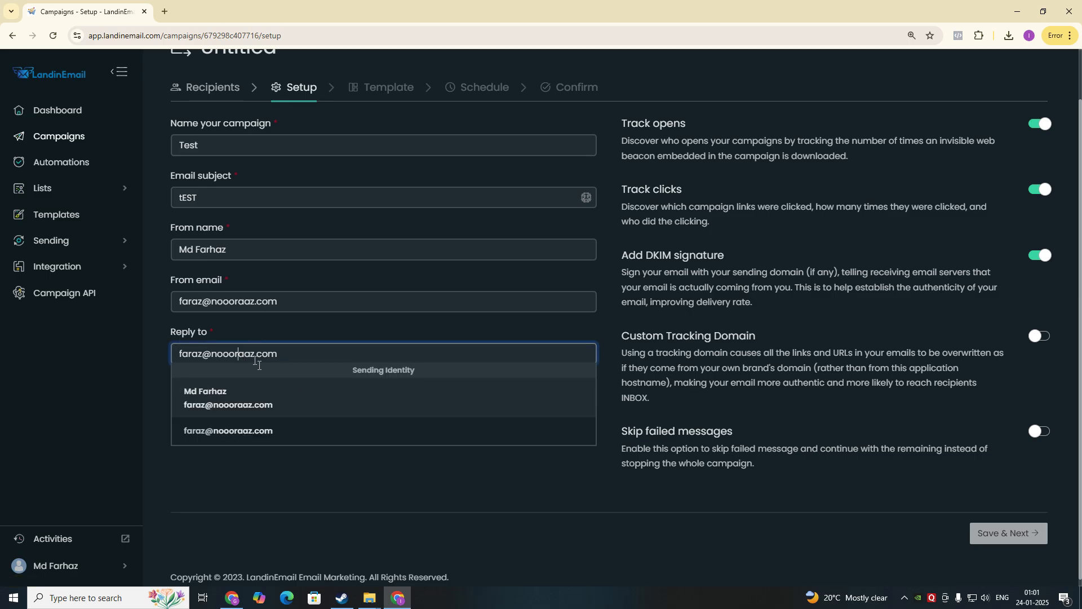
pyautogui.click(289, 329)
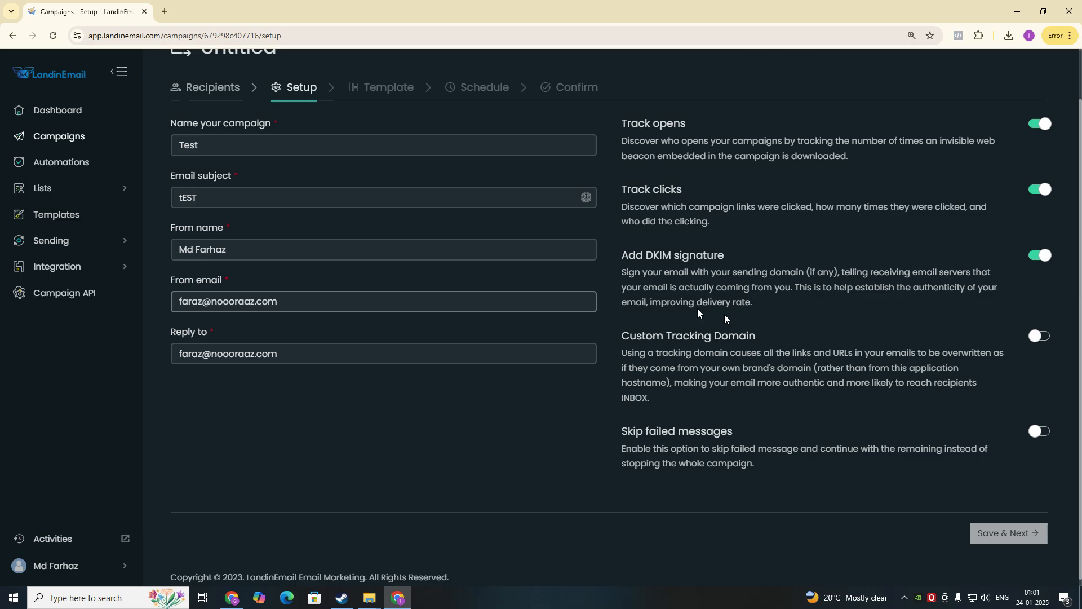
pyautogui.click(991, 537)
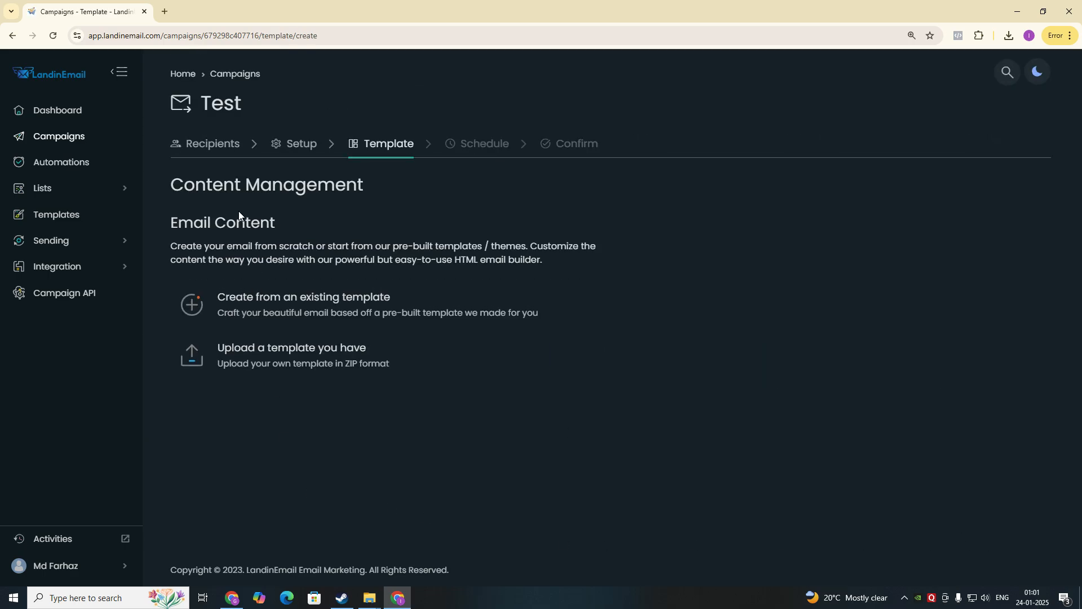
# - Base the email content on the Blank basic template and open it in Email builder PRO
pyautogui.moveTo(298, 303)
pyautogui.click(569, 305)
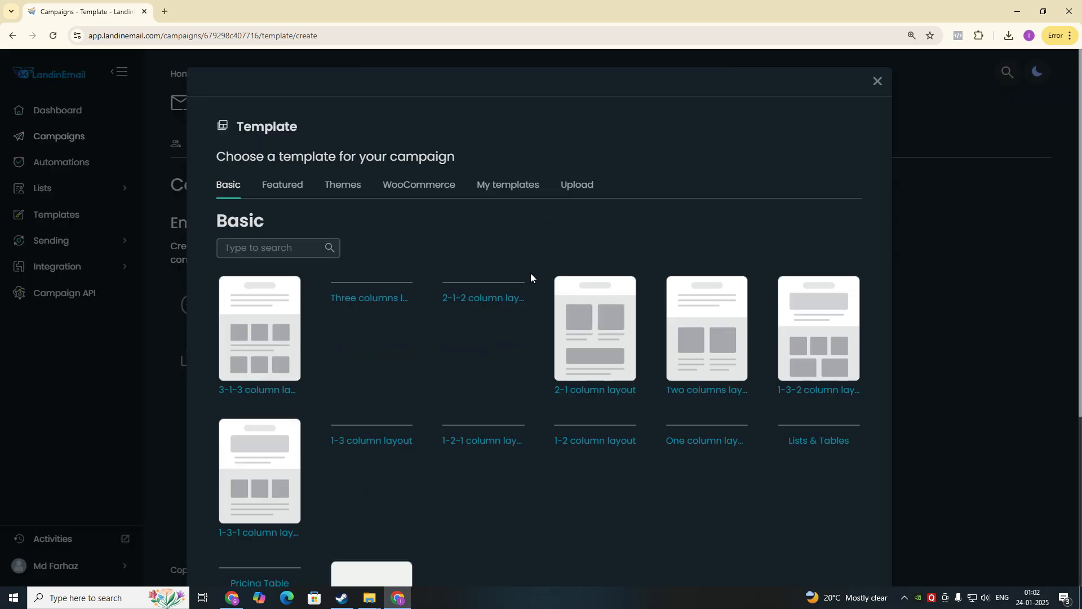
pyautogui.scroll(-1, 389, 274)
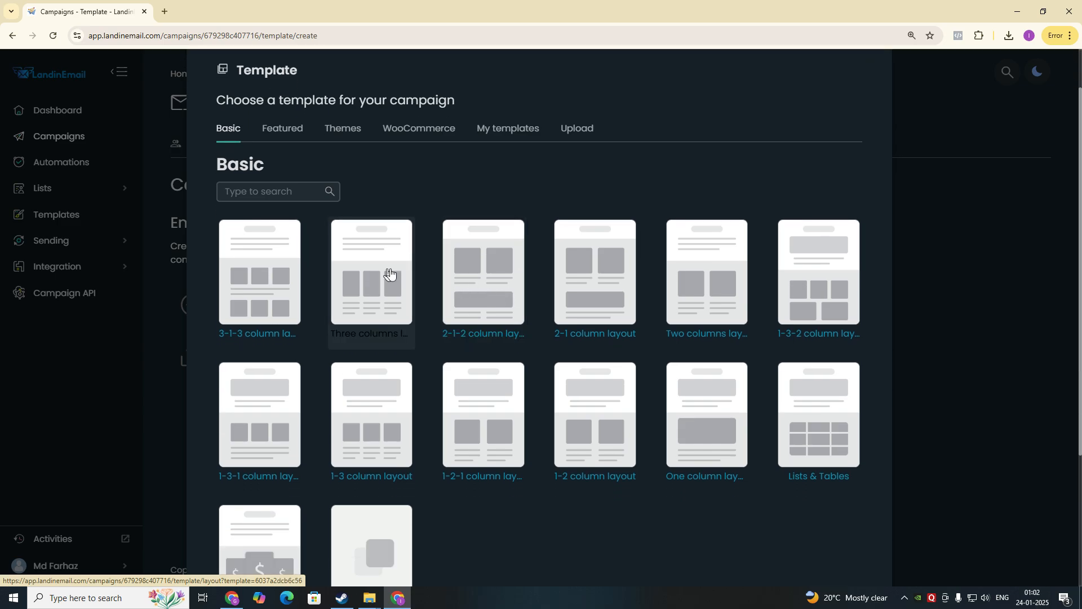
pyautogui.scroll(-3, 394, 377)
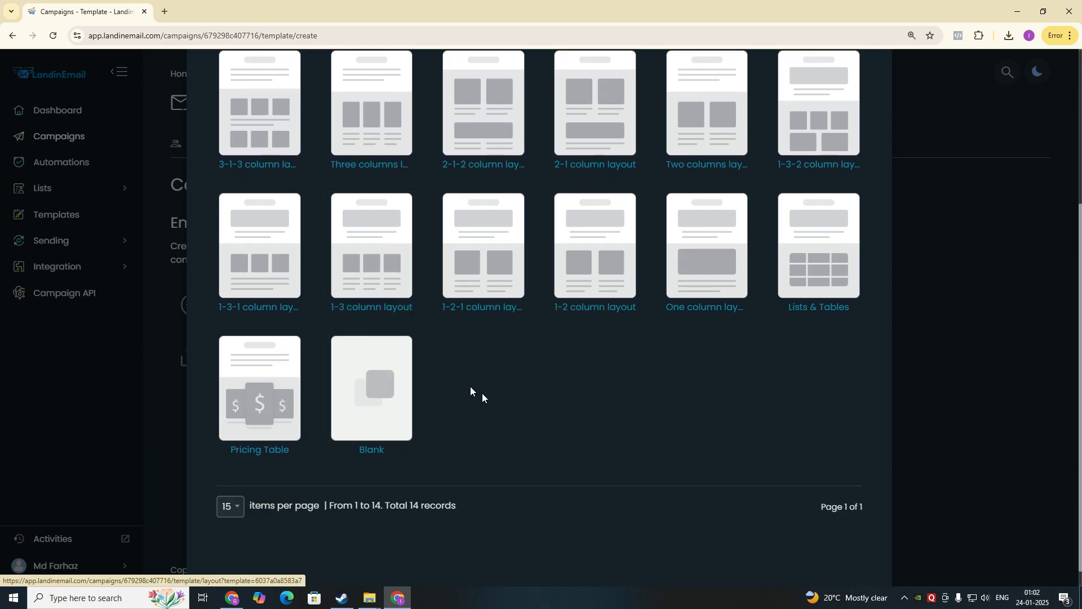
pyautogui.click(385, 413)
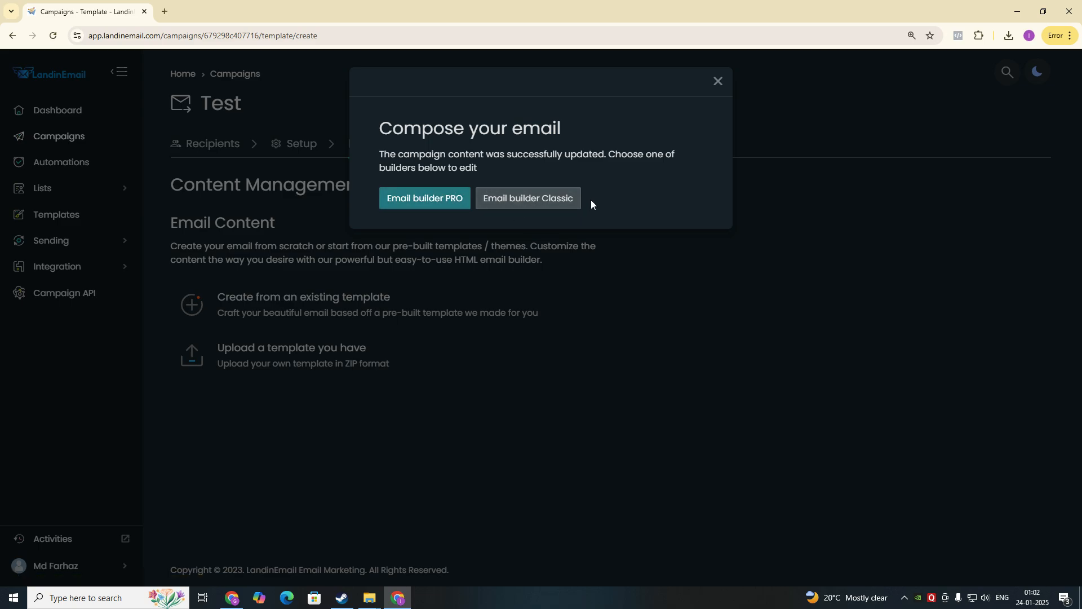
pyautogui.click(399, 200)
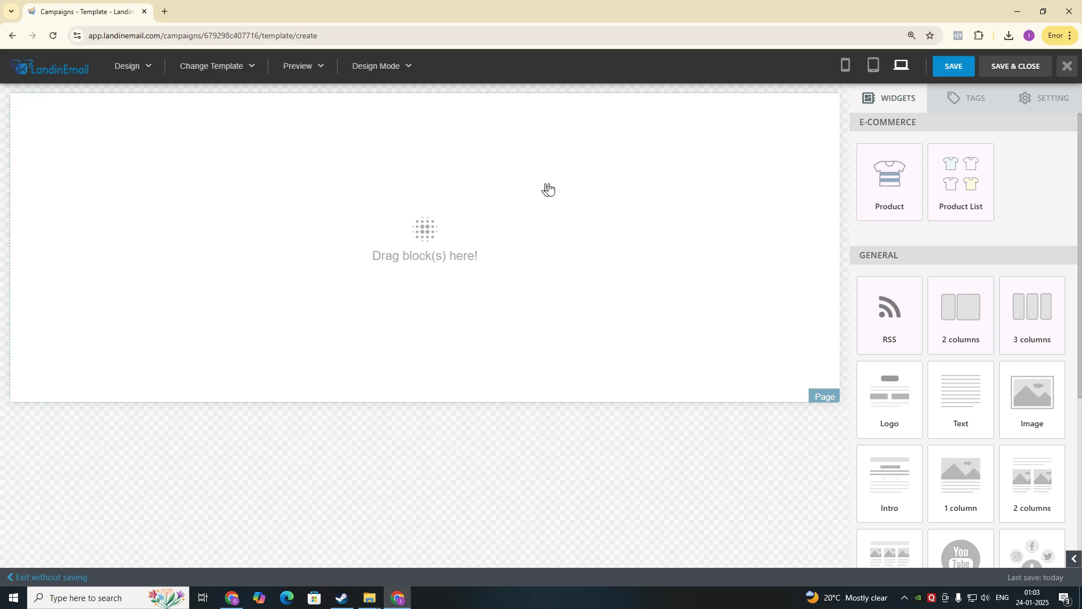
# - Add a Logo block to the empty page and a Text block directly beneath it
pyautogui.scroll(-1, 910, 352)
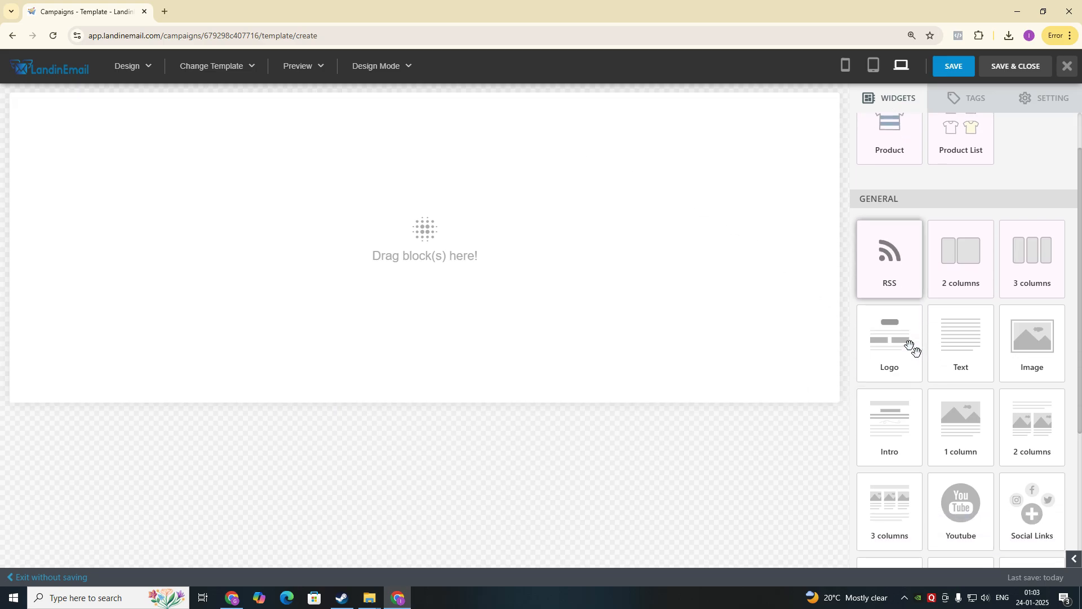
pyautogui.moveTo(905, 345); pyautogui.dragTo(361, 104)
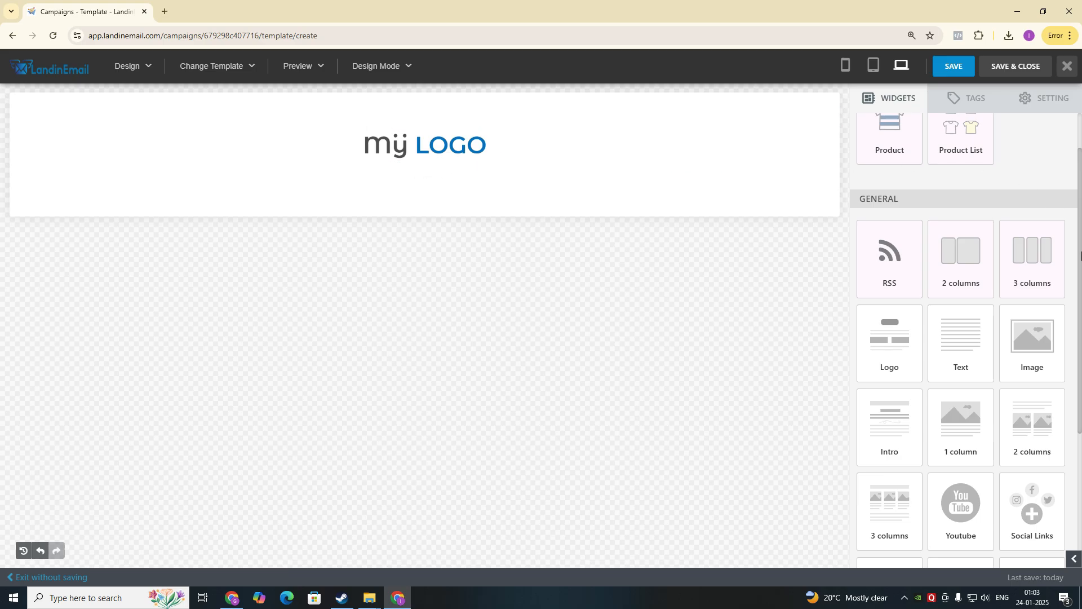
pyautogui.scroll(-1, 936, 281)
pyautogui.moveTo(959, 277); pyautogui.dragTo(387, 162)
# - Replace the Text block's placeholder content with the greeting "Hi User," and start a new line
pyautogui.click(299, 187)
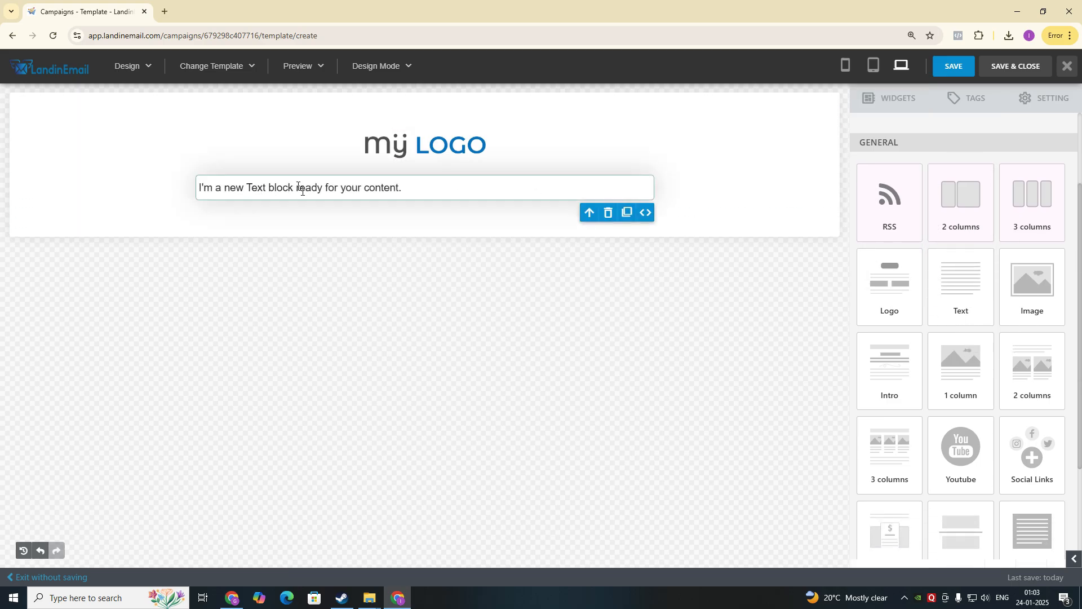
pyautogui.tripleClick(302, 189)
pyautogui.write('Hi')
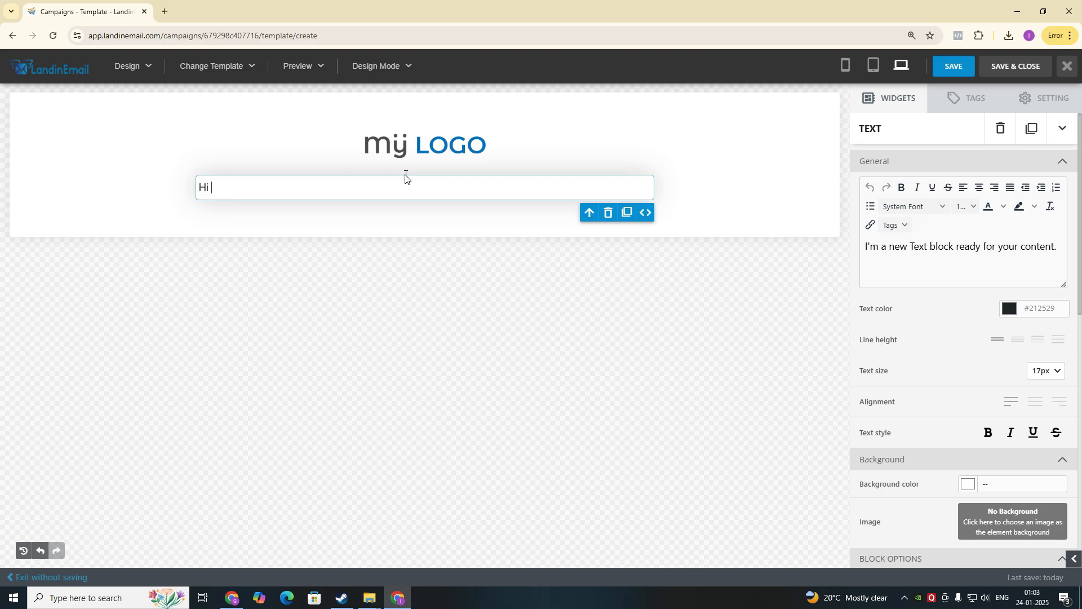
pyautogui.write(' User')
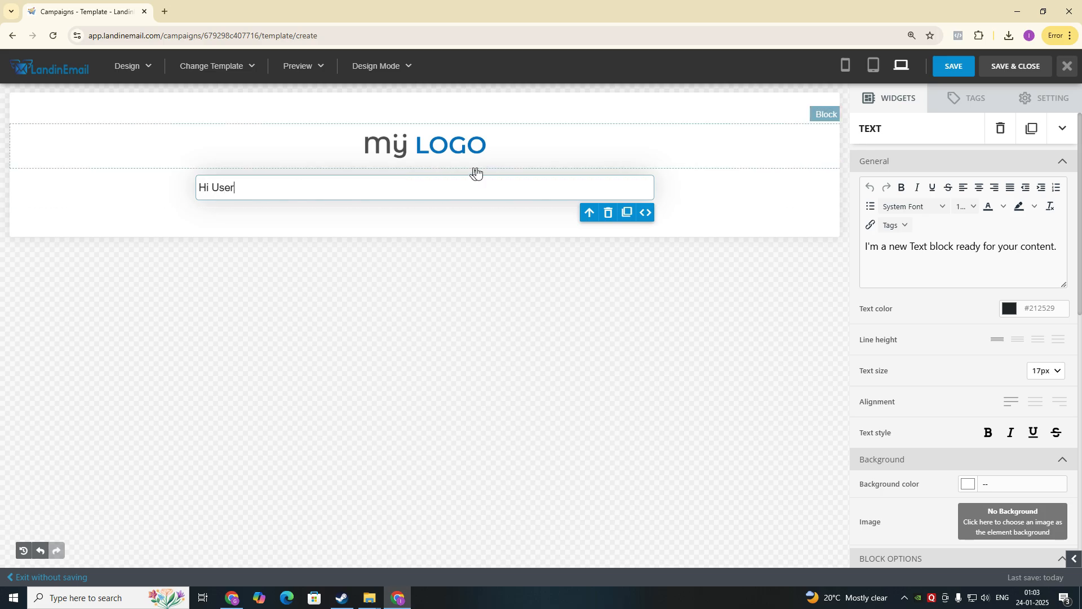
pyautogui.write(',')
pyautogui.press('Return')
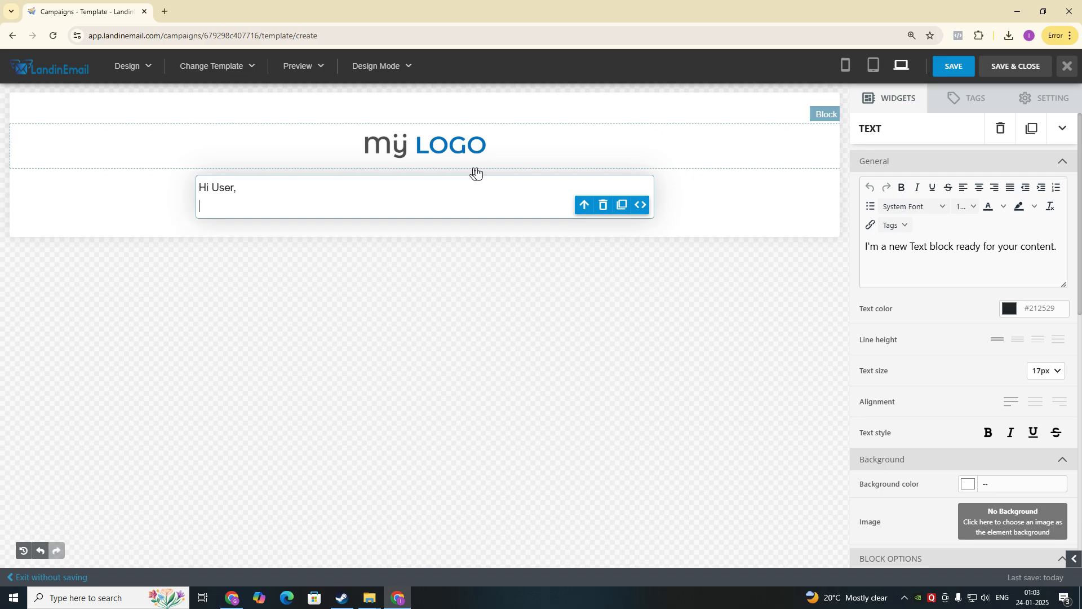
# - Write "We just launched a new product" as the second line of the Text block, followed by an empty line
pyautogui.write('We just')
pyautogui.write('bla')
pyautogui.press('BackSpace')
pyautogui.press('BackSpace')
pyautogui.press('BackSpace')
pyautogui.write('launcjhed a new')
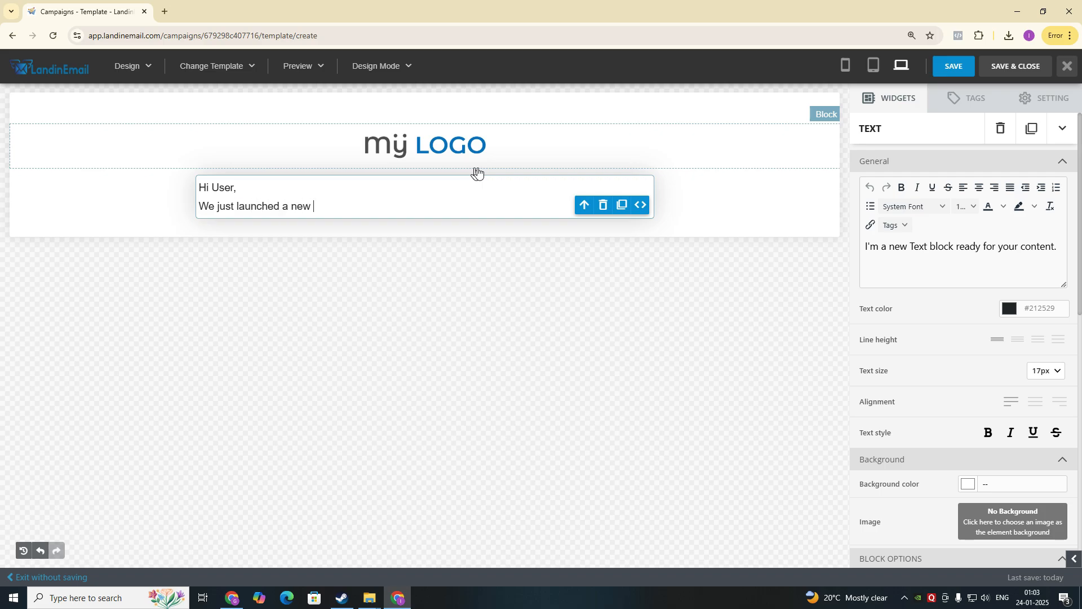
pyautogui.write(' product')
pyautogui.press('Return')
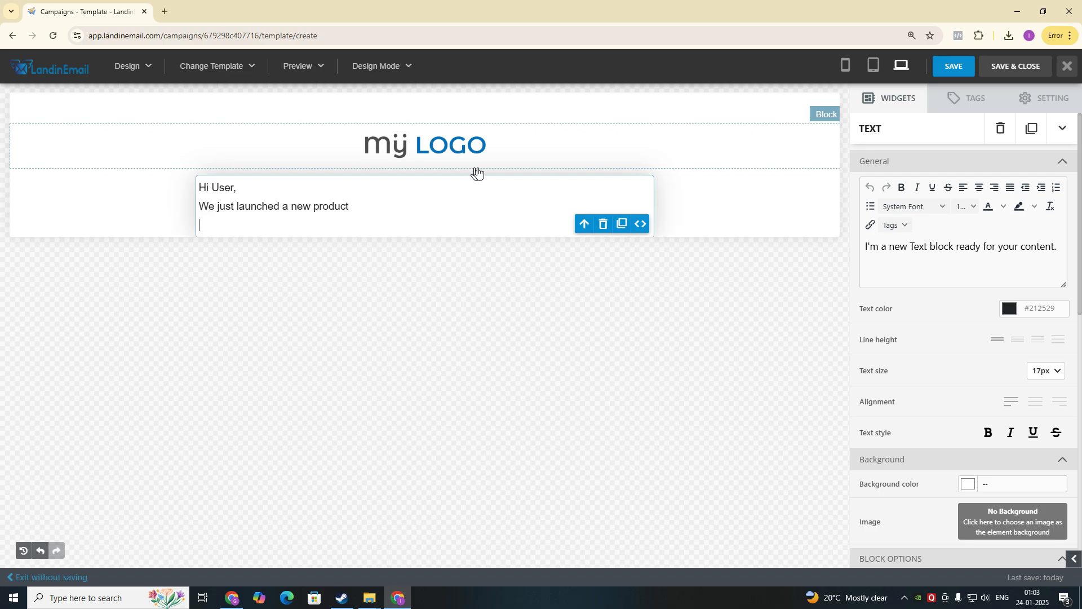
# - Add an Image block beneath the text and upload the file Add a subheading (3) (1).png into it
pyautogui.click(911, 97)
pyautogui.moveTo(1033, 282); pyautogui.dragTo(361, 226)
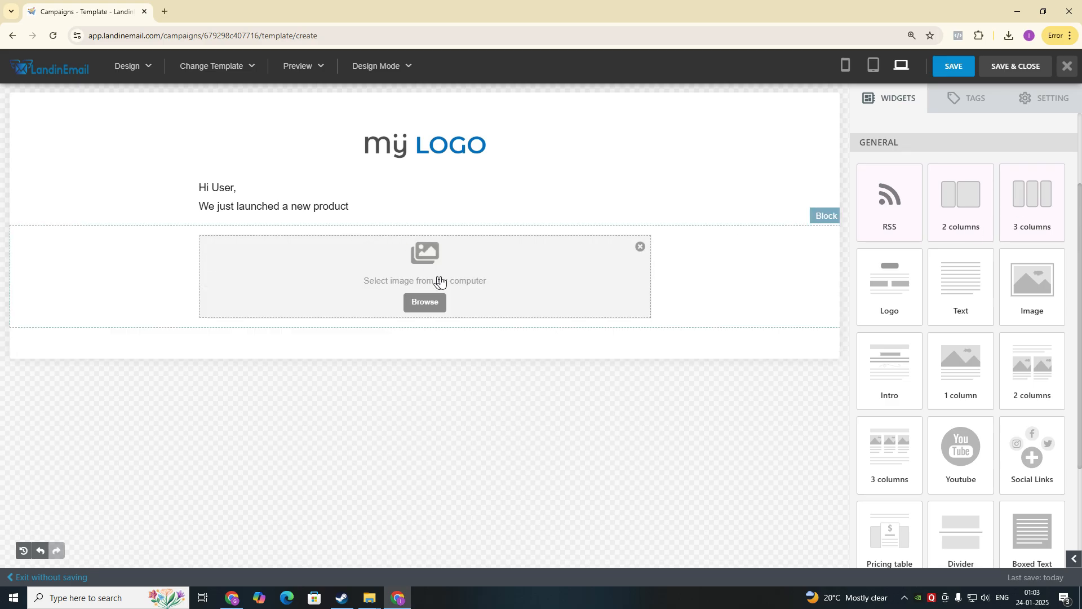
pyautogui.click(443, 303)
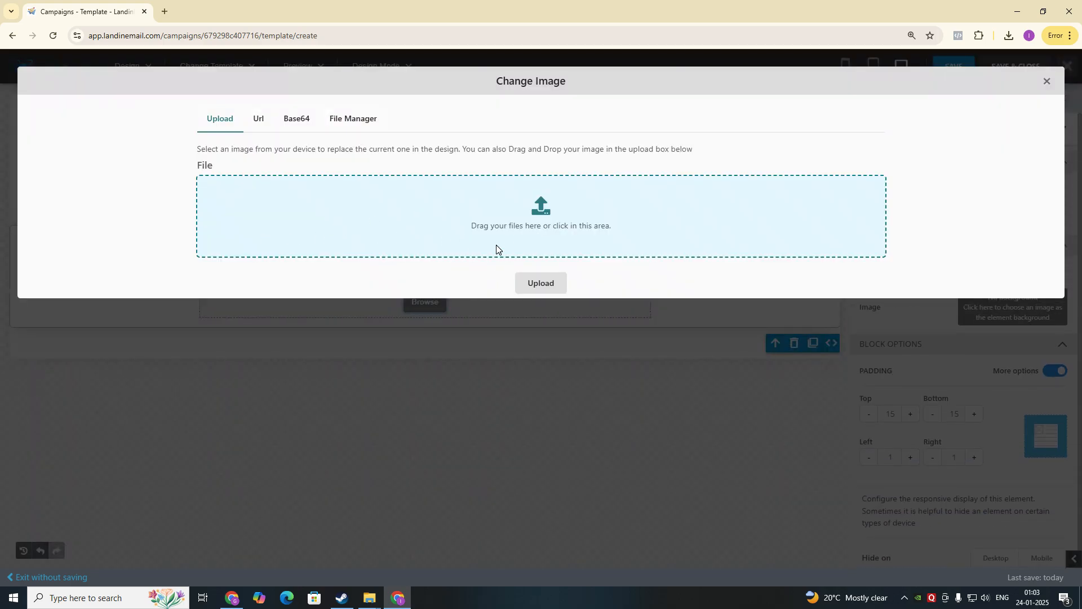
pyautogui.click(596, 234)
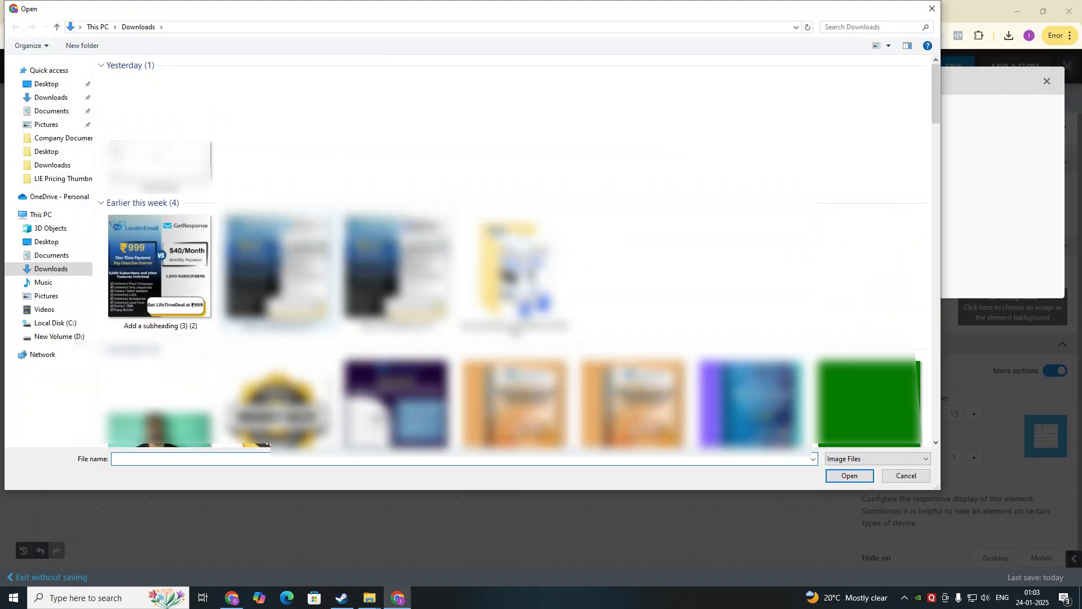
pyautogui.click(850, 476)
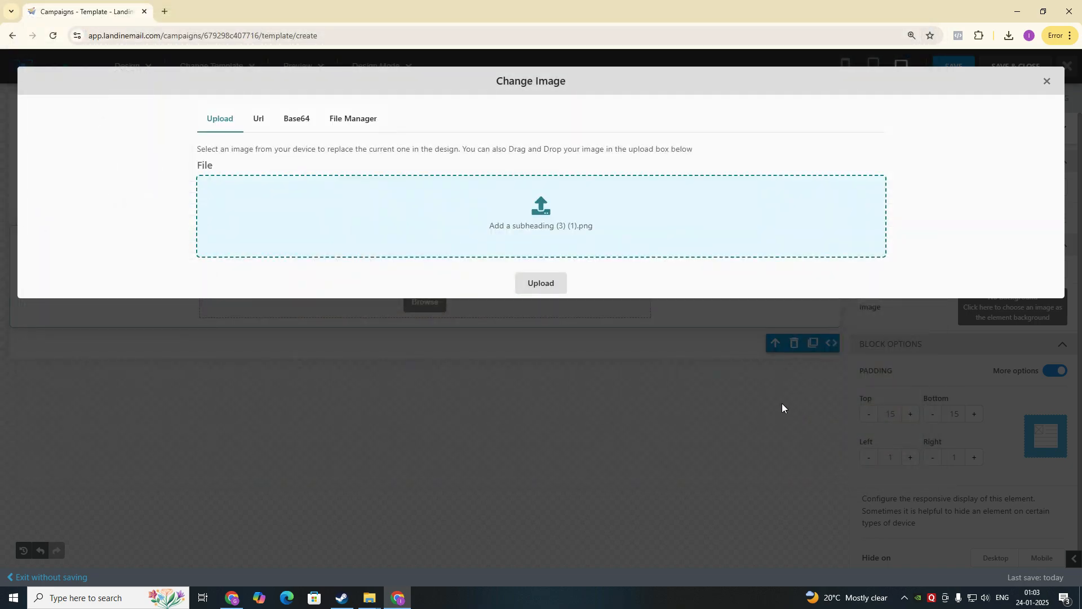
pyautogui.click(549, 287)
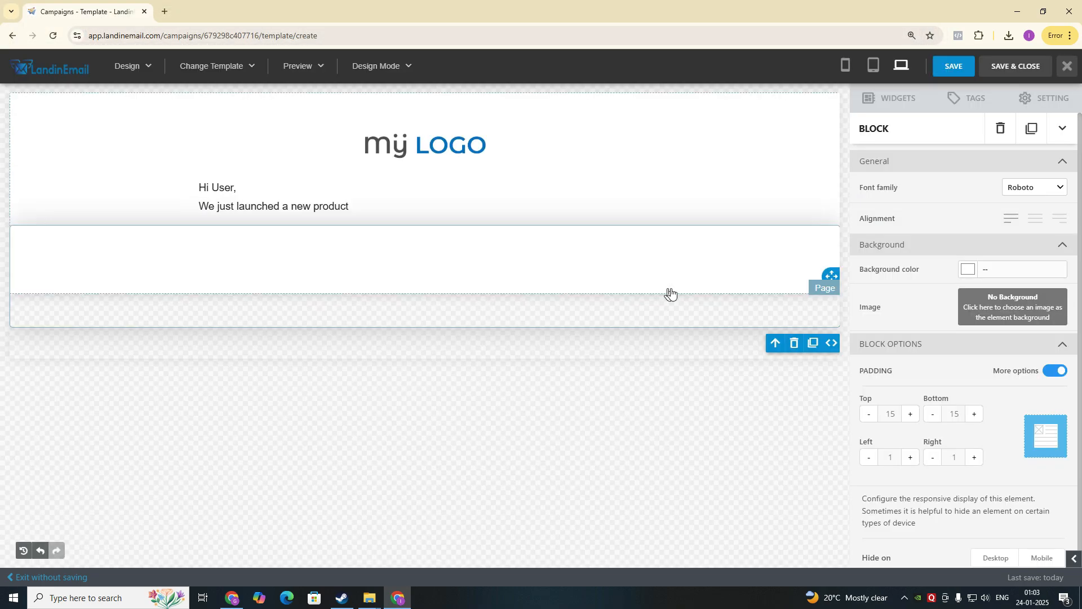
pyautogui.click(507, 299)
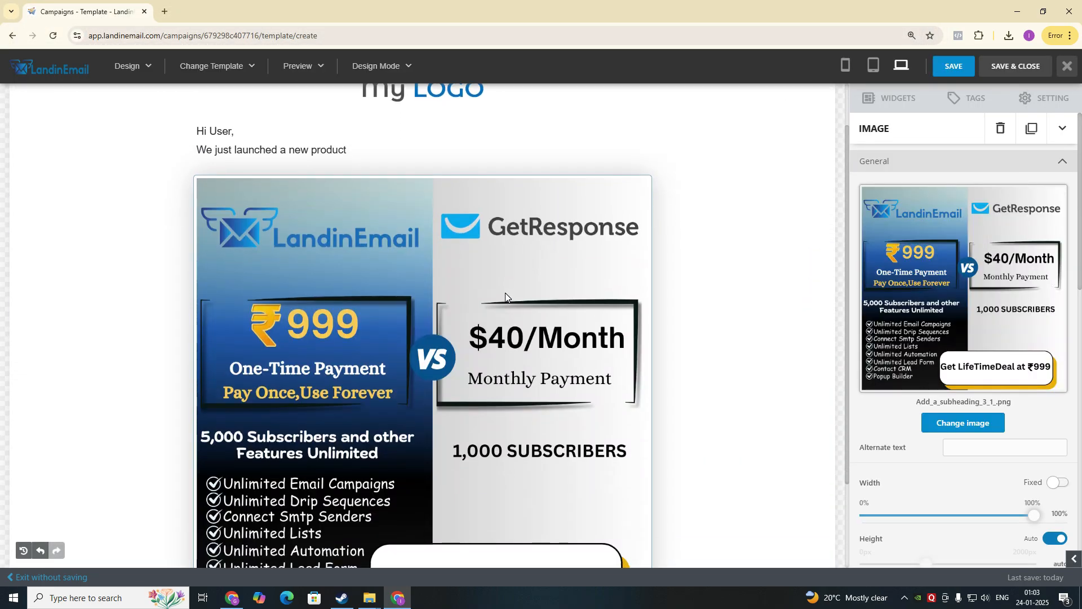
pyautogui.scroll(-3, 425, 299)
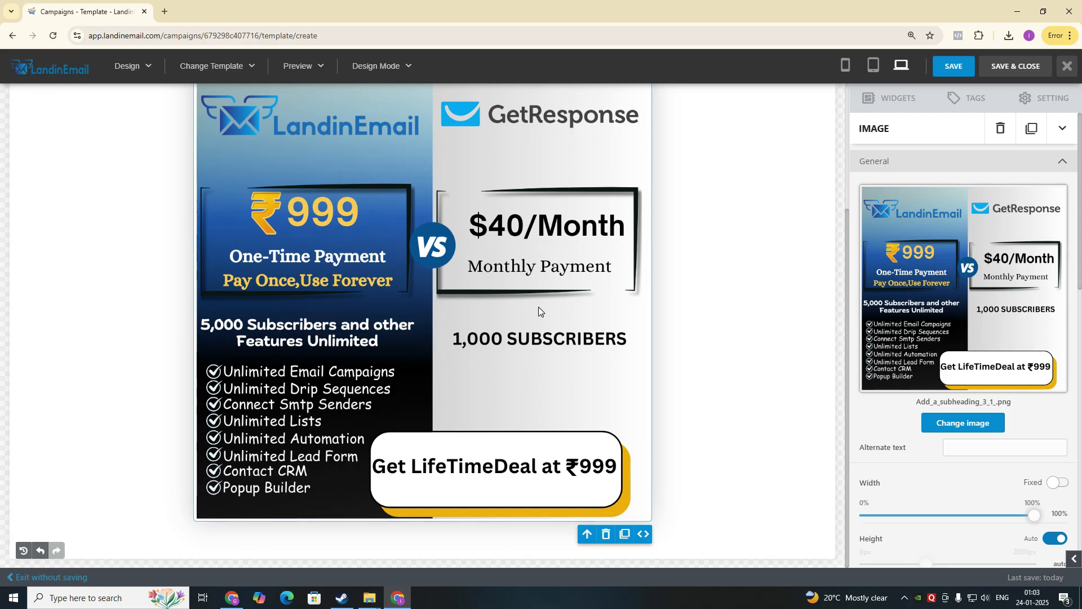
# - Add an RSS block beneath the image and a 2 columns layout block between the image and the RSS block
pyautogui.click(883, 102)
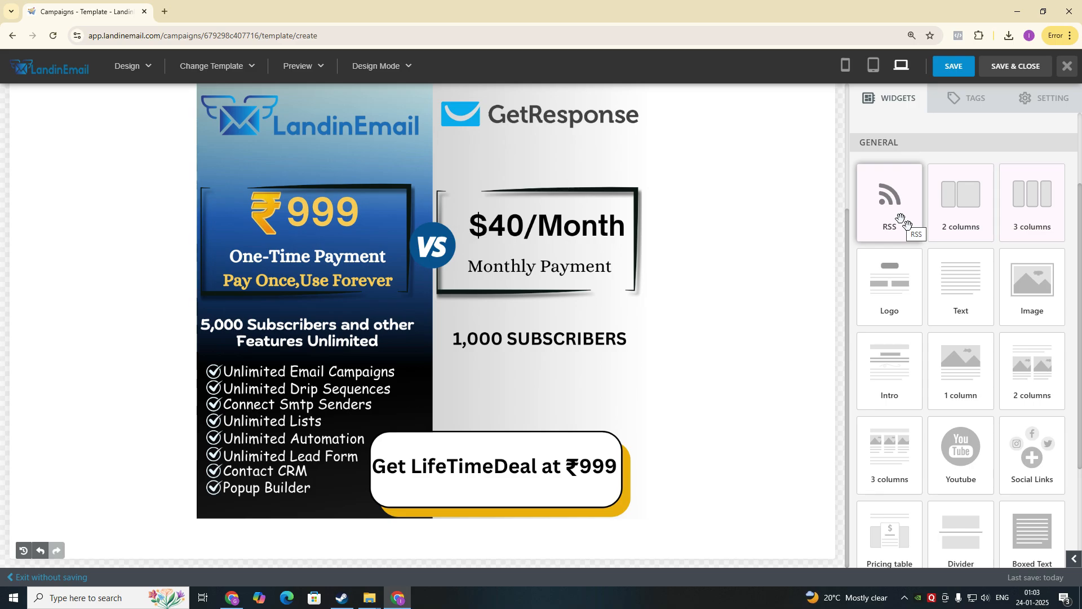
pyautogui.moveTo(901, 220); pyautogui.dragTo(612, 479)
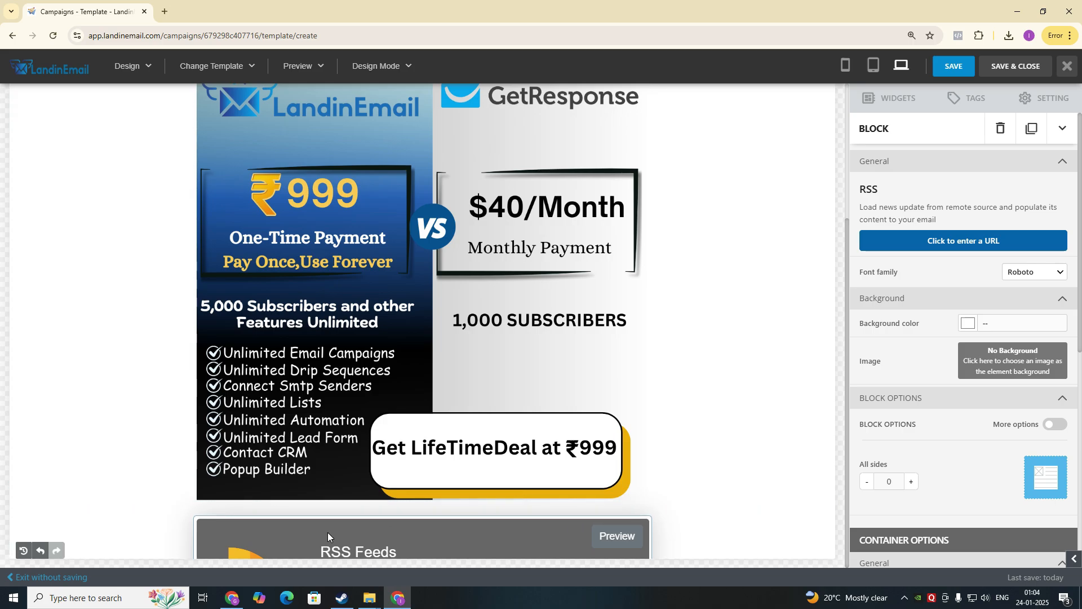
pyautogui.click(895, 105)
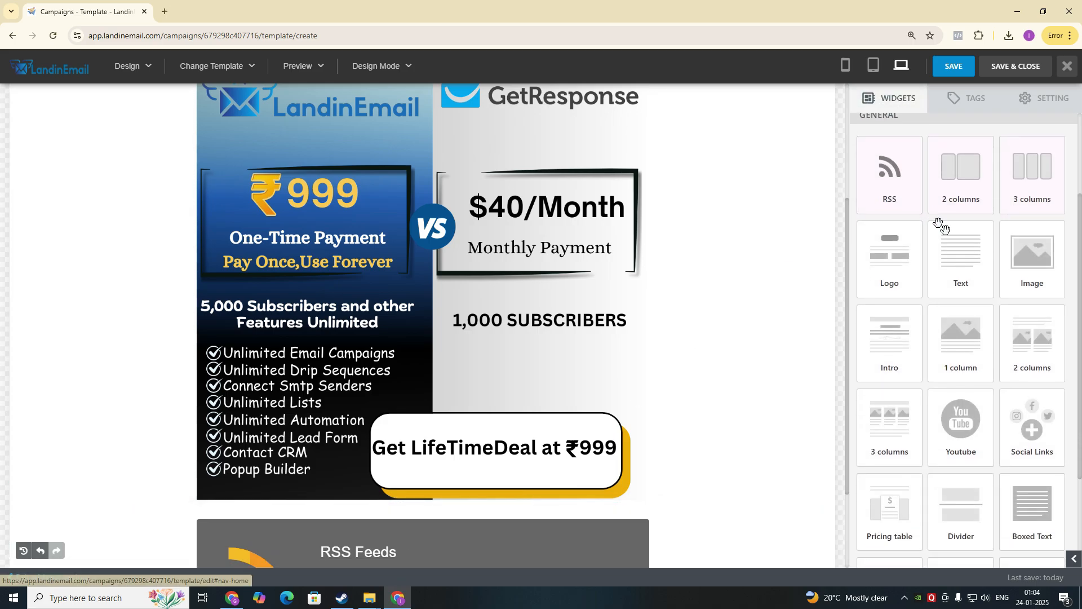
pyautogui.scroll(-2, 953, 220)
pyautogui.scroll(3, 967, 216)
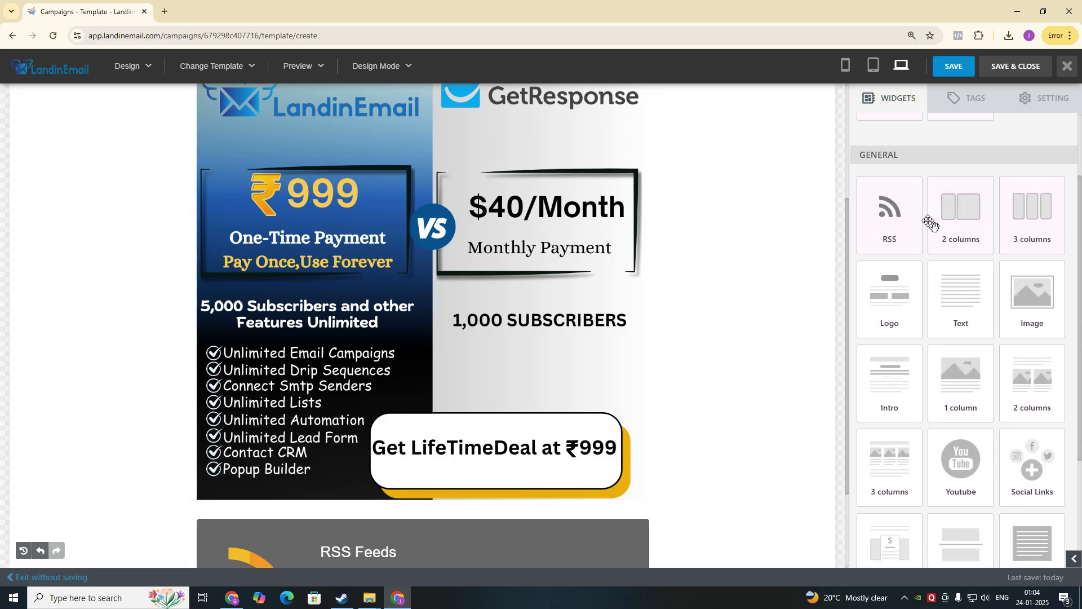
pyautogui.moveTo(971, 226); pyautogui.dragTo(621, 366)
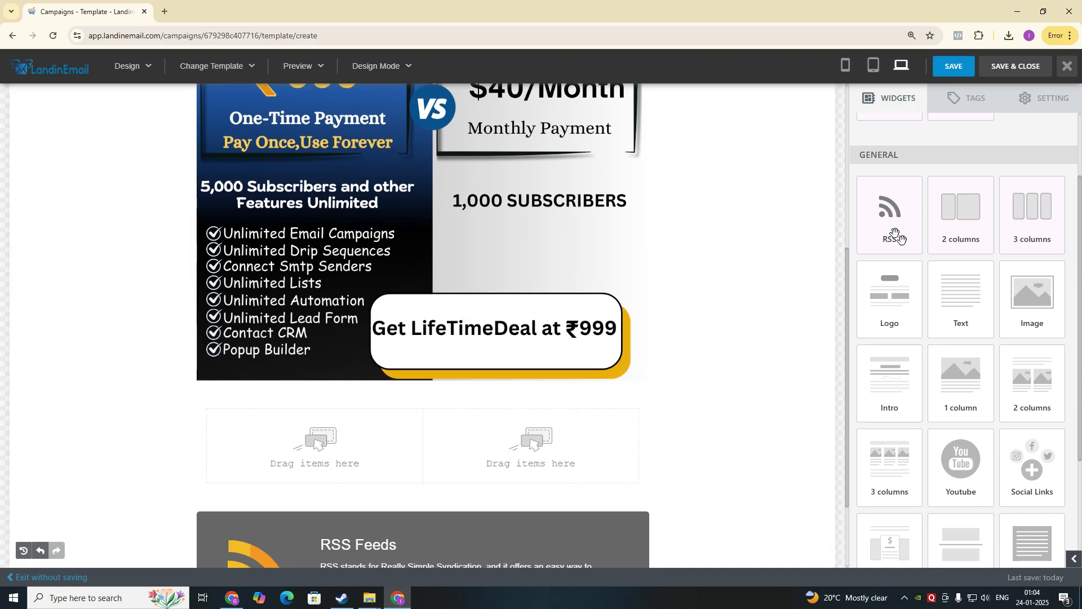
pyautogui.click(321, 441)
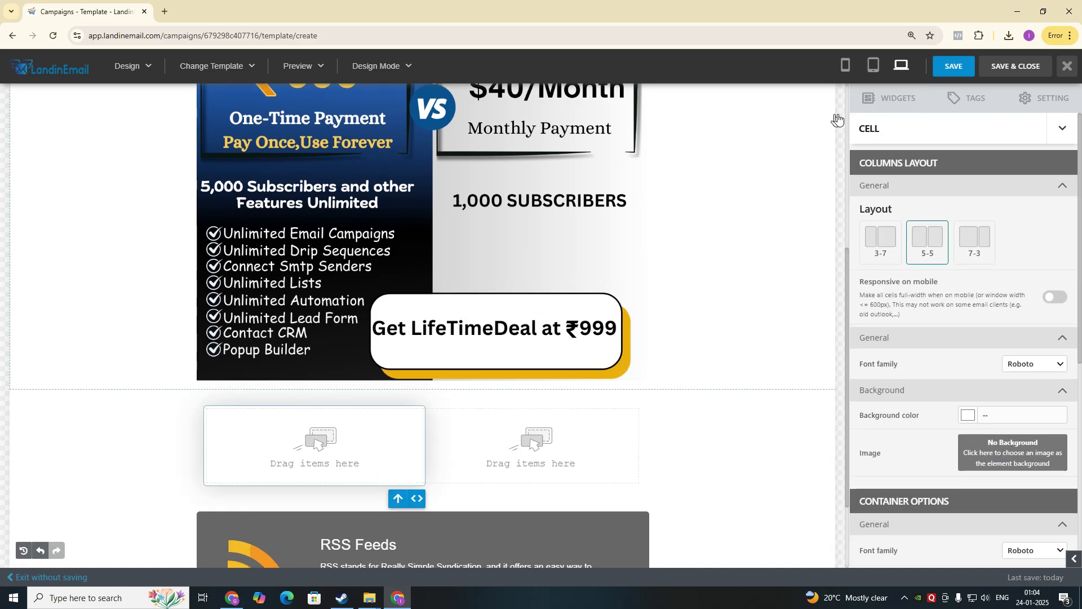
# - Add a Product block directly beneath the image and a Product List block between the image and the Product block
pyautogui.click(910, 108)
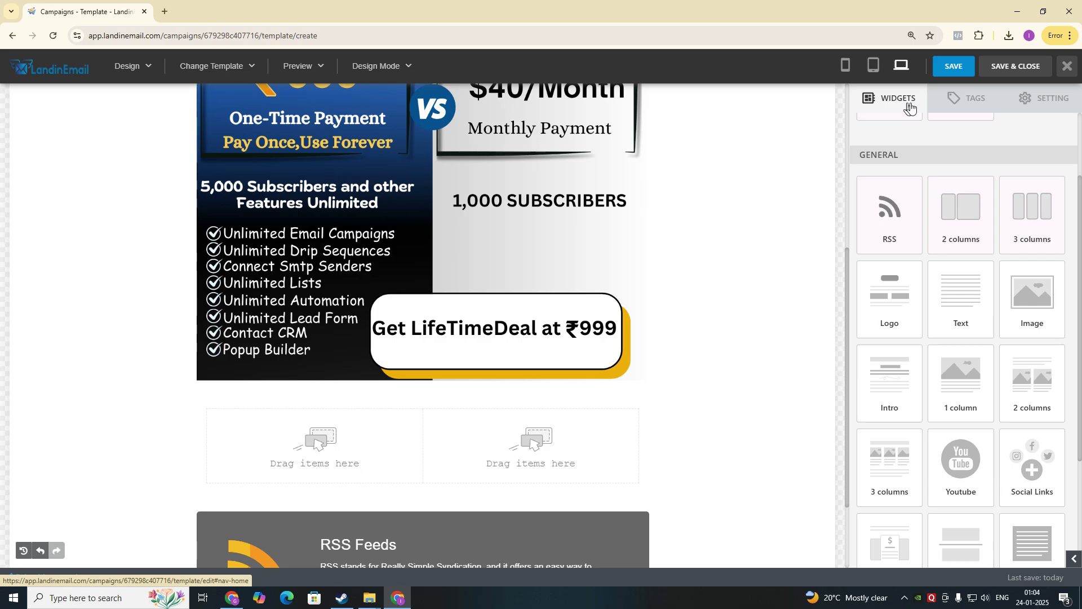
pyautogui.scroll(2, 961, 220)
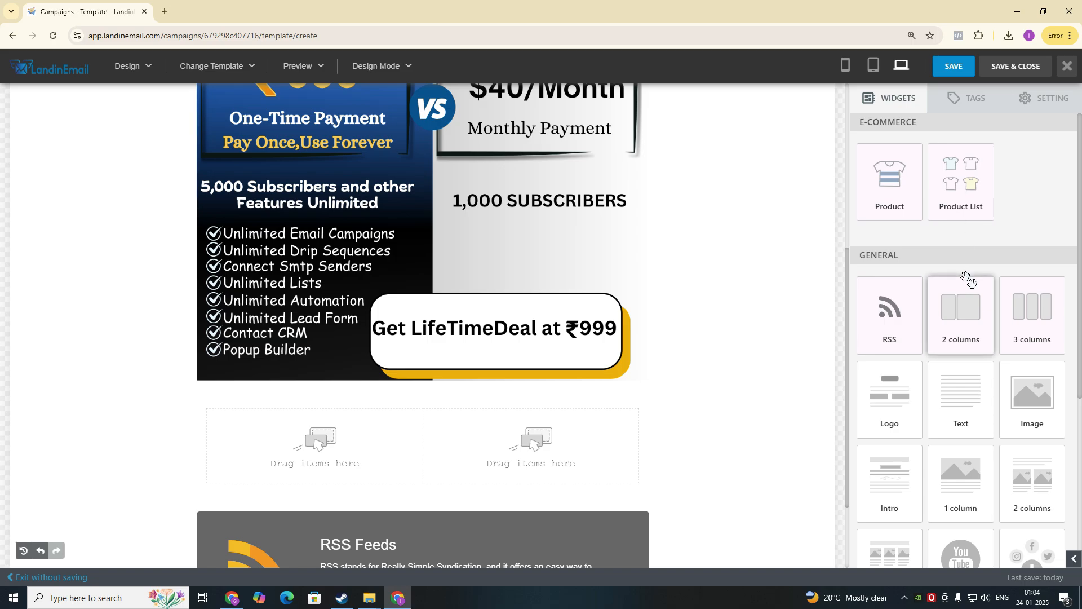
pyautogui.moveTo(919, 181); pyautogui.dragTo(457, 398)
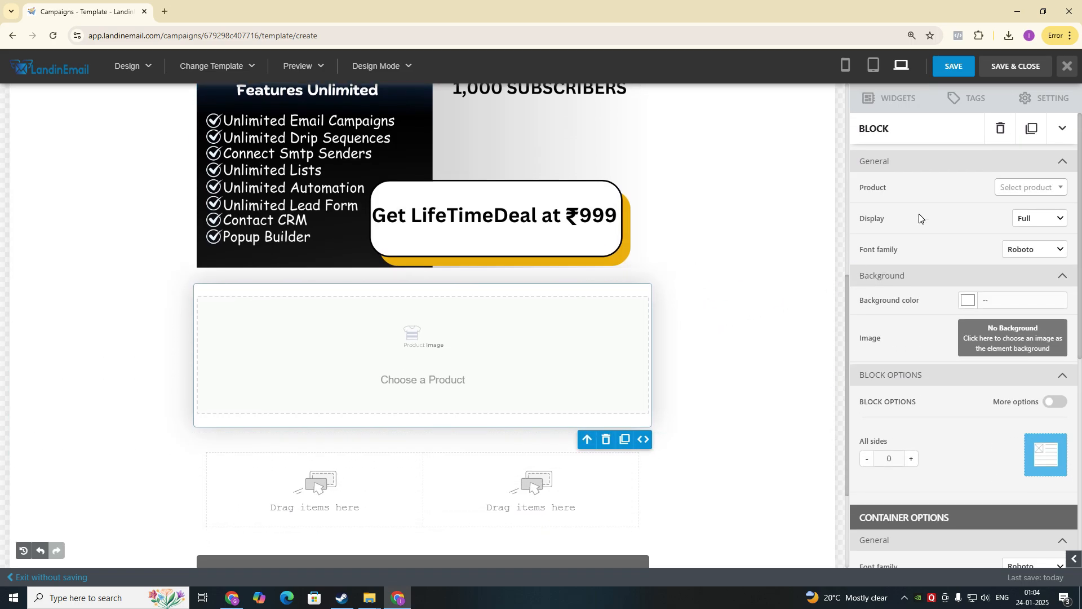
pyautogui.click(898, 99)
pyautogui.moveTo(945, 164); pyautogui.dragTo(462, 279)
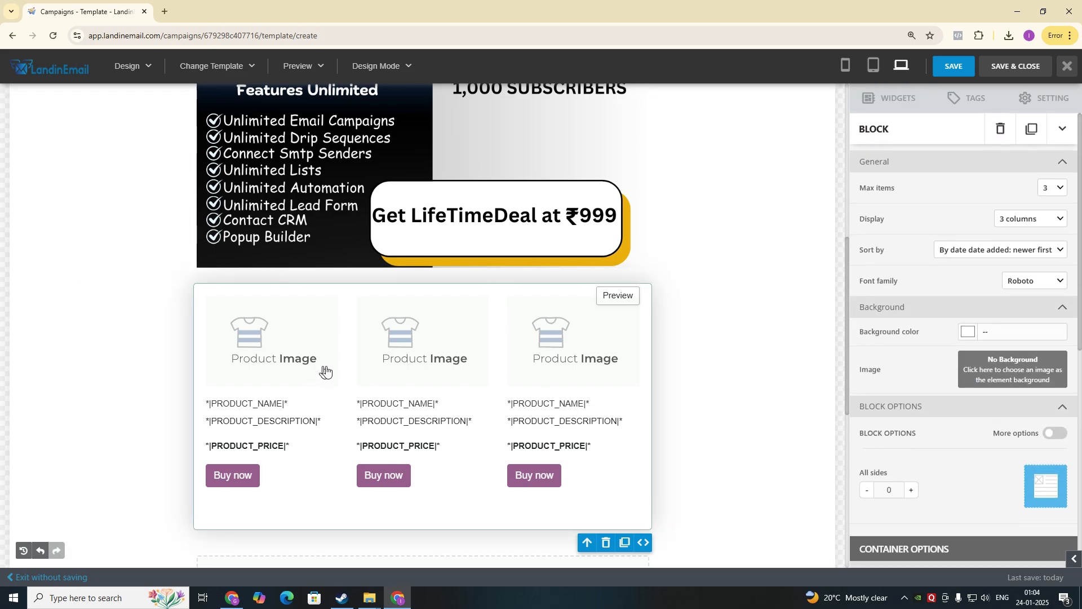
# - Expand the widget collection to its full list and look through the remaining block types
pyautogui.click(898, 98)
pyautogui.scroll(-5, 897, 293)
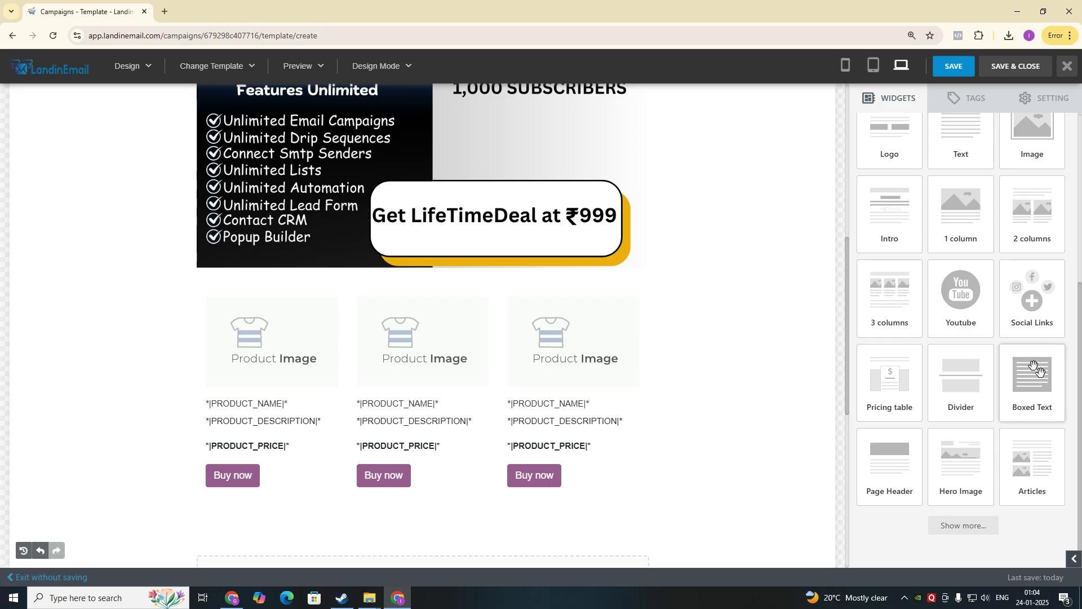
pyautogui.click(981, 527)
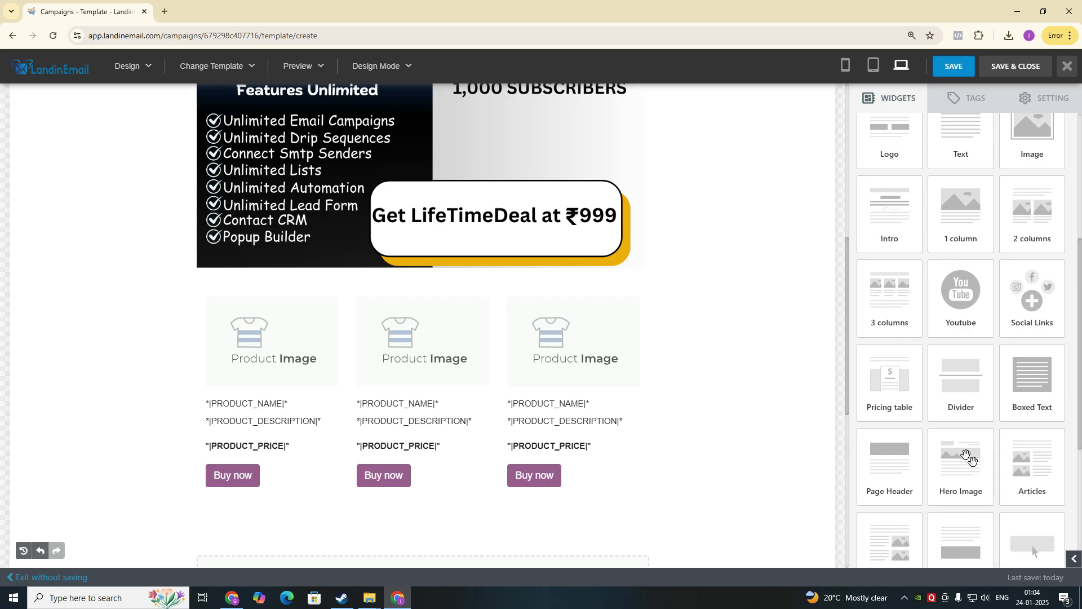
pyautogui.scroll(-4, 964, 440)
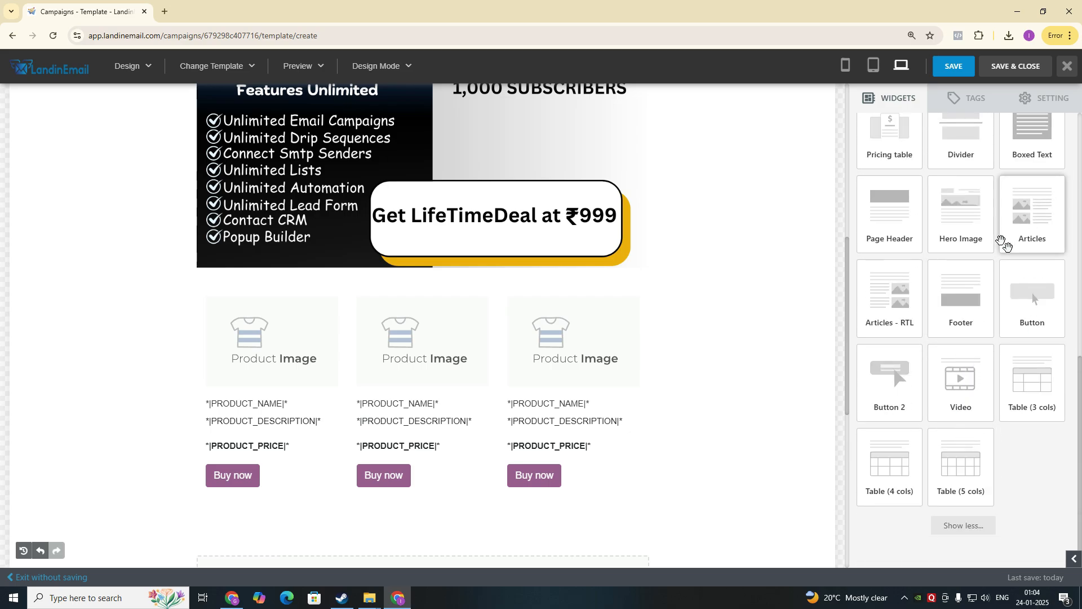
pyautogui.scroll(8, 1002, 239)
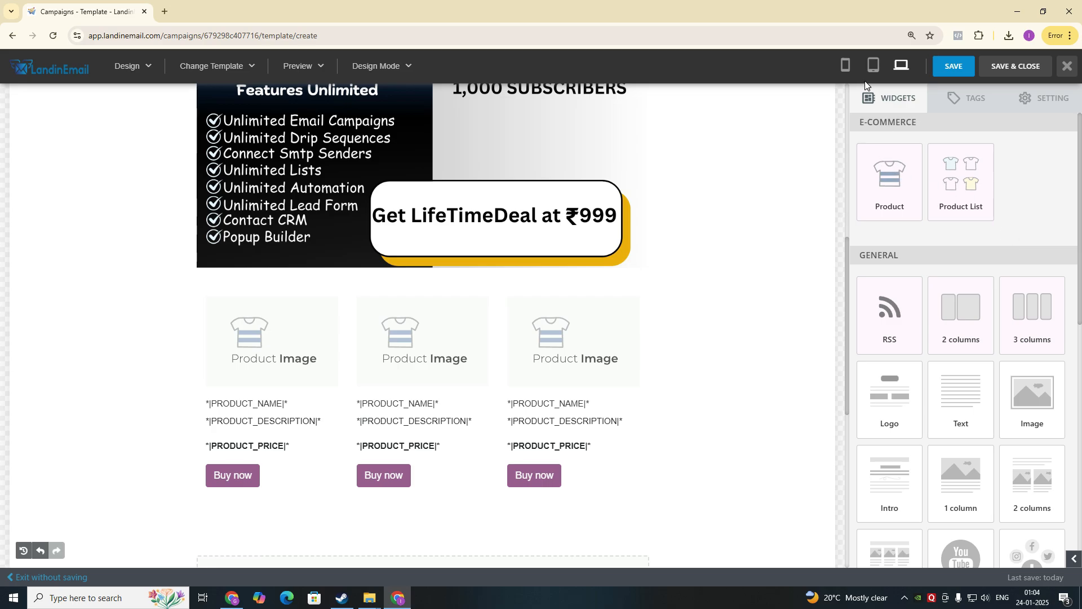
# - View the email design in the tablet layout and in the mobile layout, checking it from the logo down
pyautogui.click(873, 66)
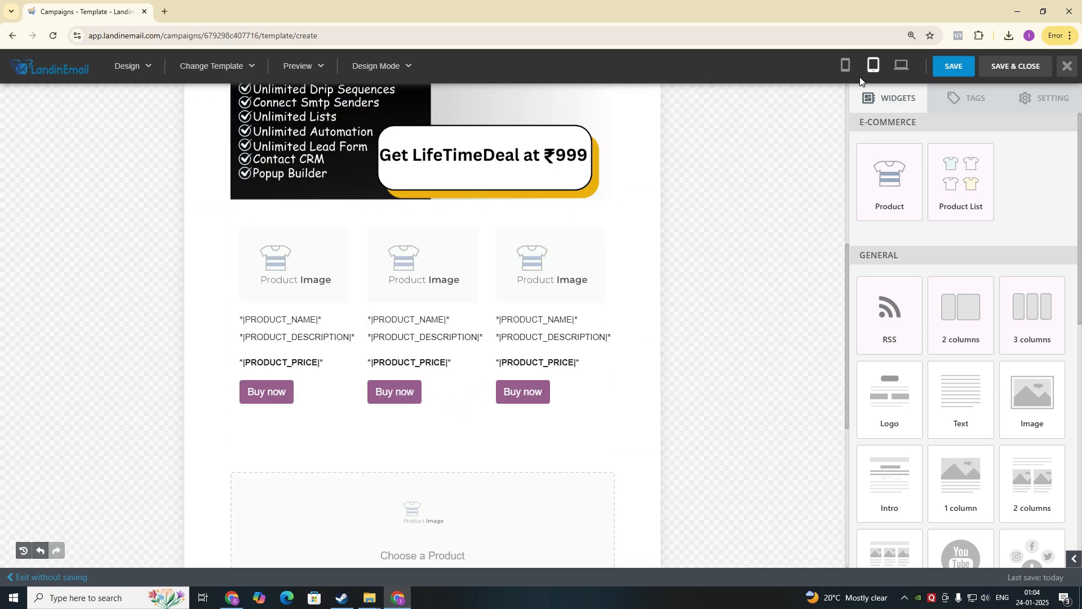
pyautogui.click(845, 65)
pyautogui.scroll(5, 356, 341)
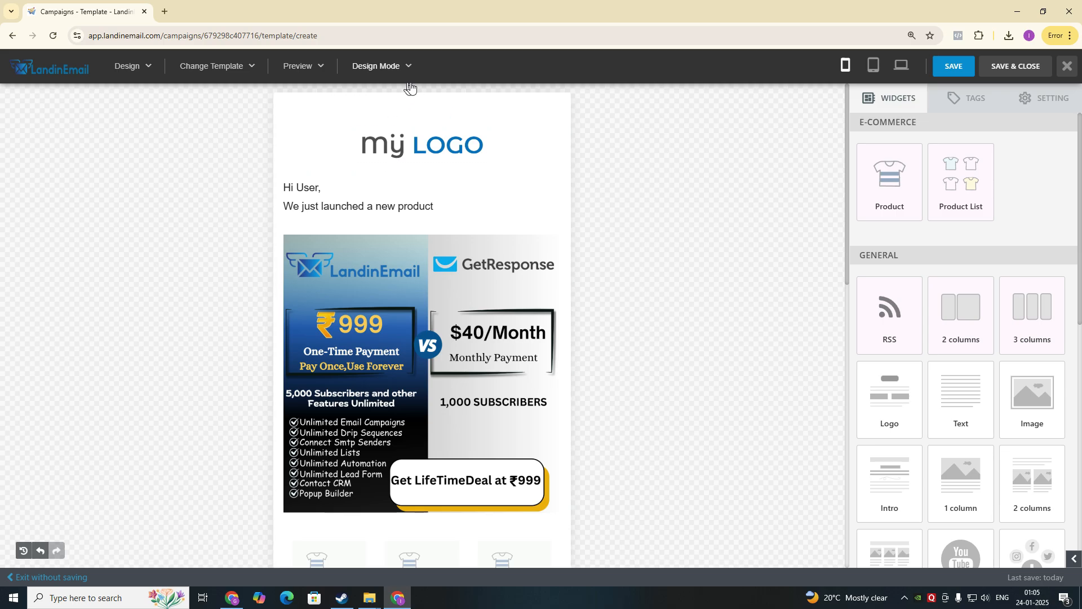
pyautogui.rightClick(298, 72)
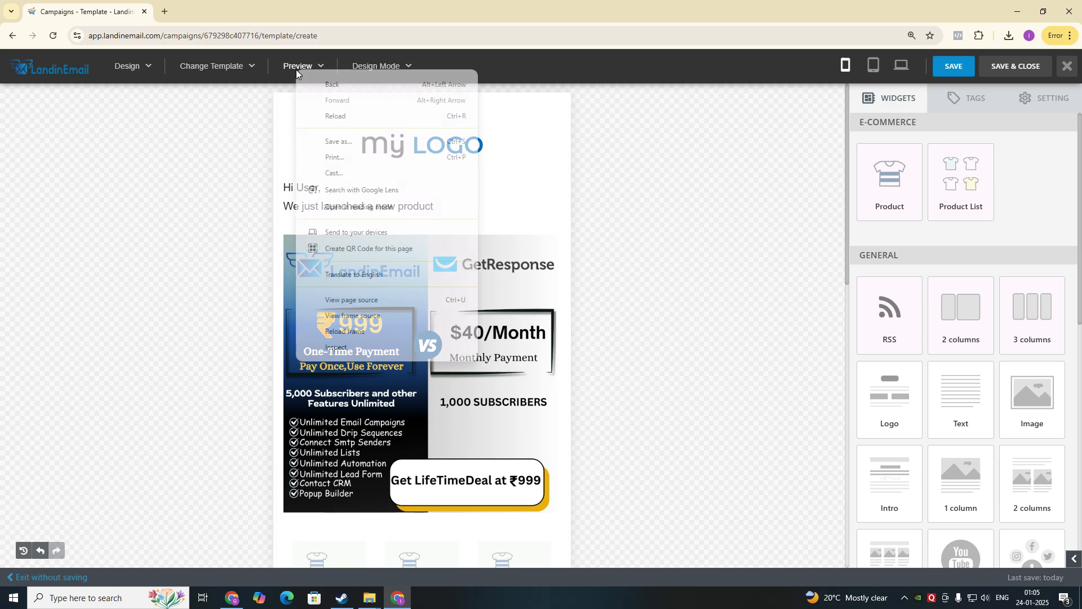
pyautogui.click(774, 198)
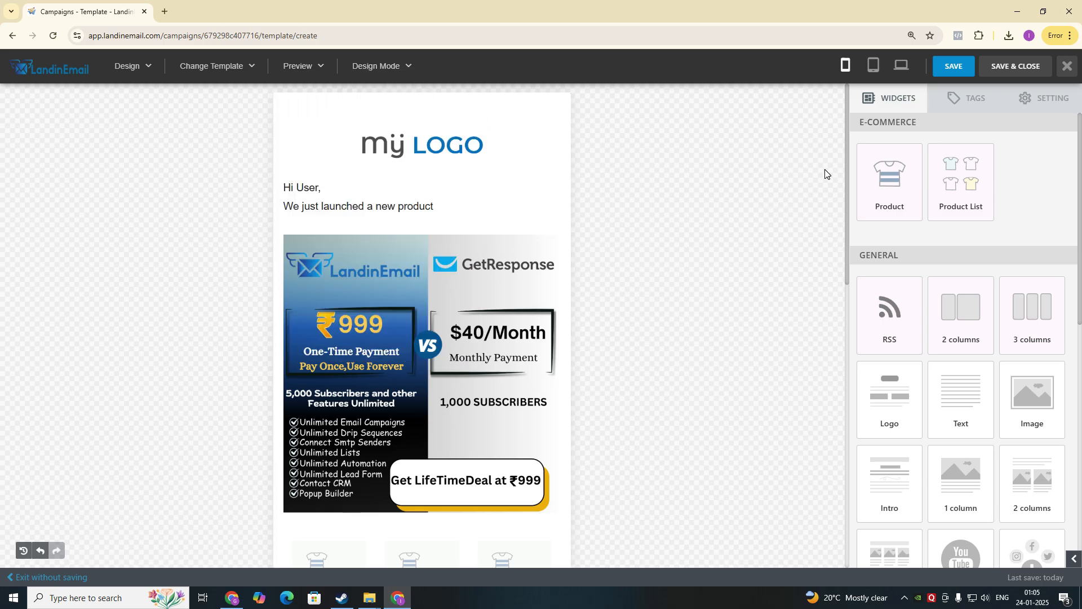
# - Save and close the email design, and proceed to the campaign's Schedule stage without adding an attachment or preheader
pyautogui.click(1019, 67)
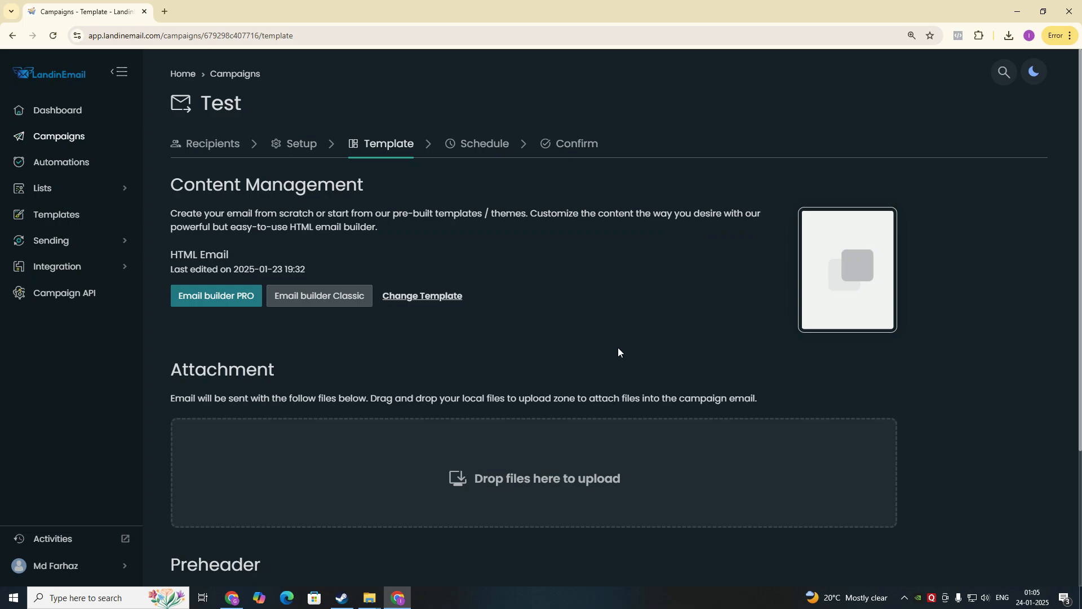
pyautogui.scroll(-2, 618, 352)
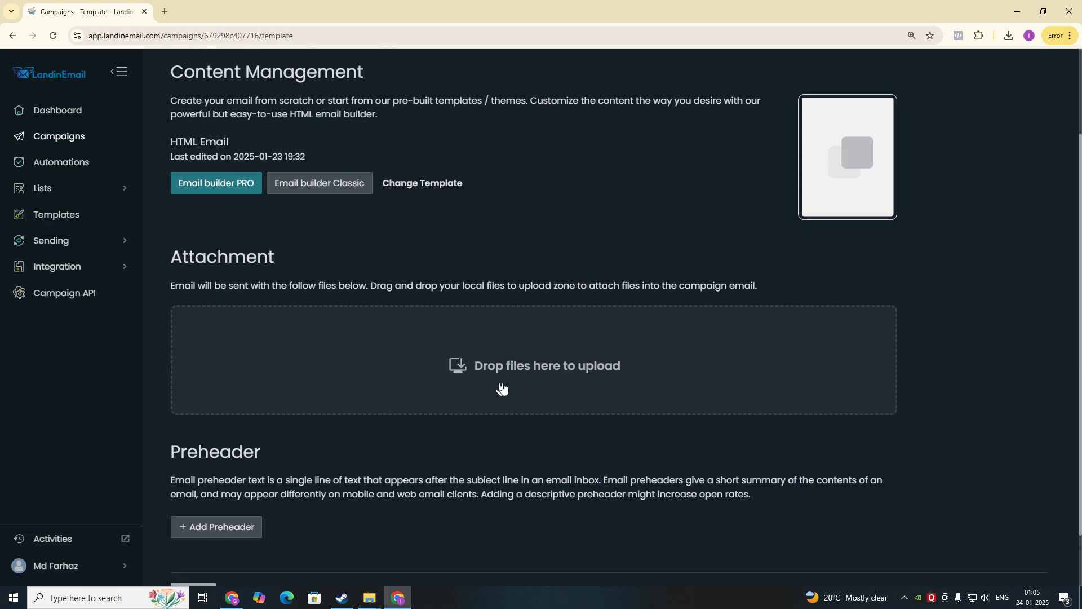
pyautogui.scroll(-2, 264, 511)
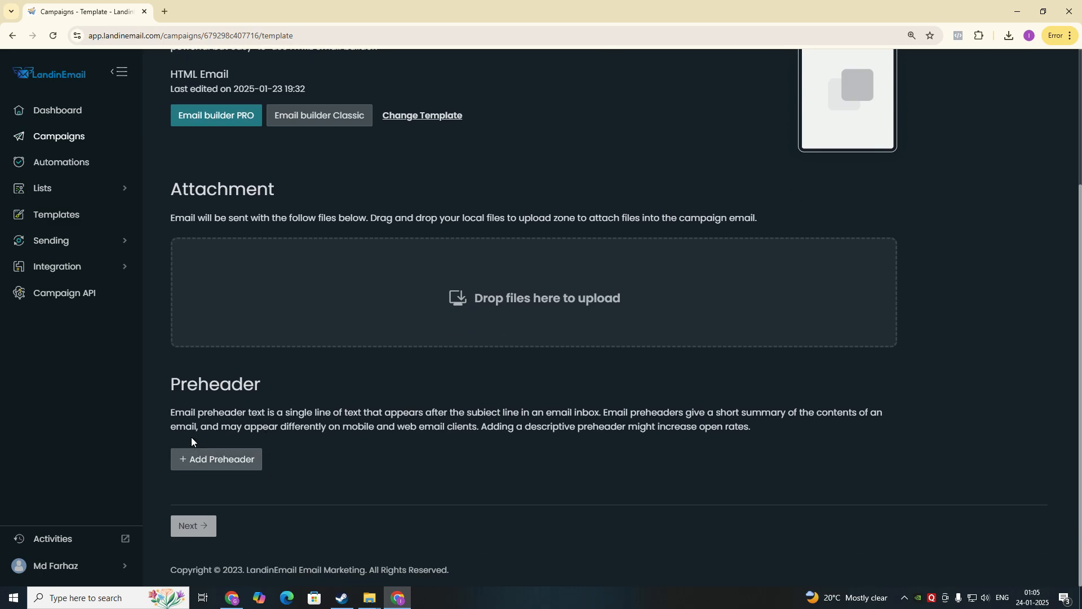
pyautogui.click(186, 524)
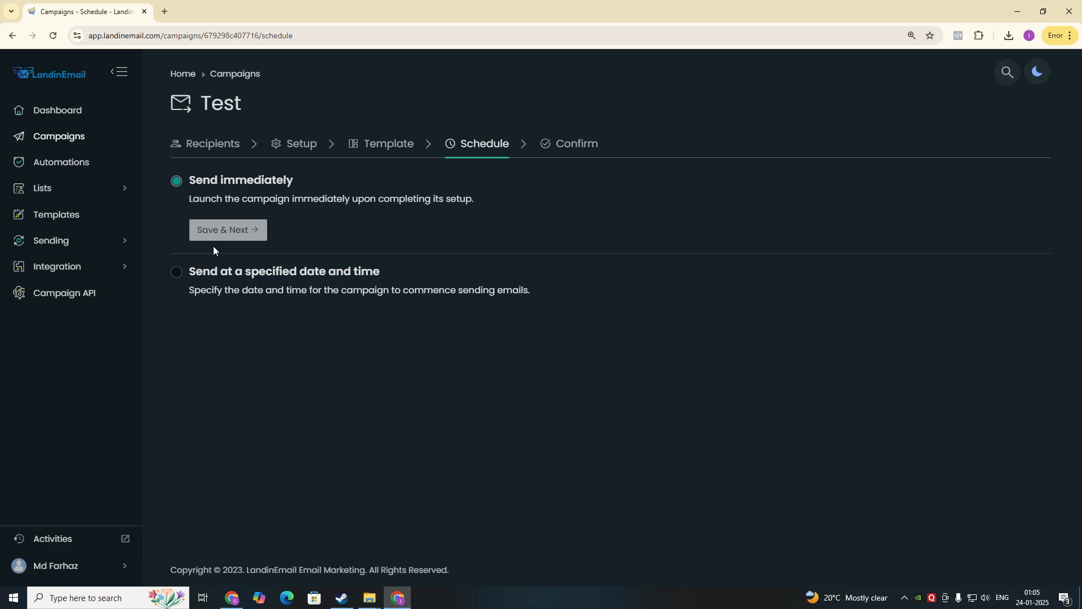
# - Check 26 January 2025 in the system calendar and schedule sending at a specified date with delivery date 2025-01-26
pyautogui.click(1025, 599)
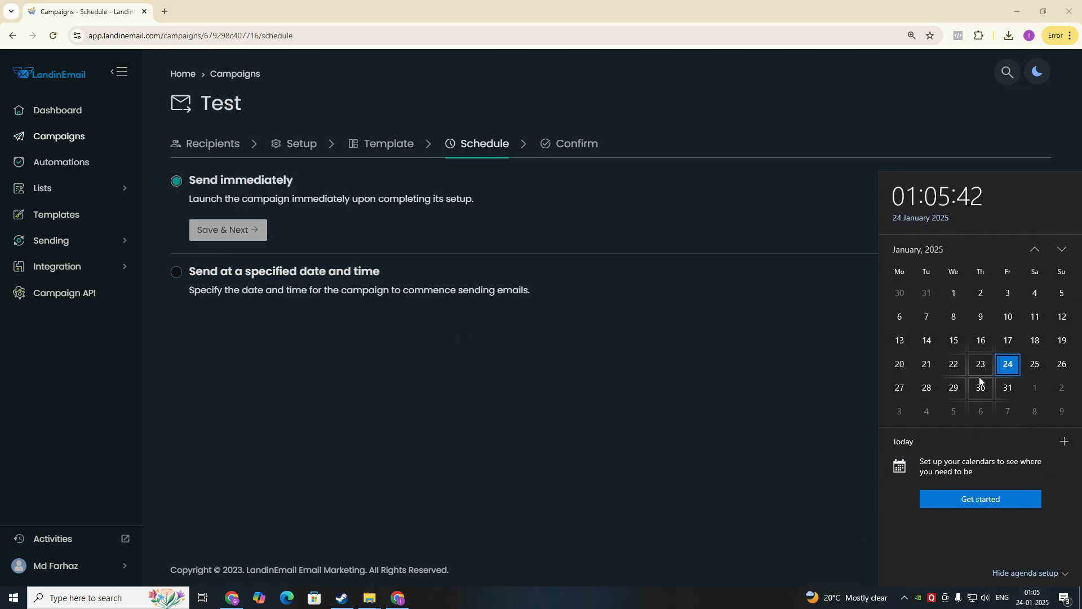
pyautogui.click(1062, 367)
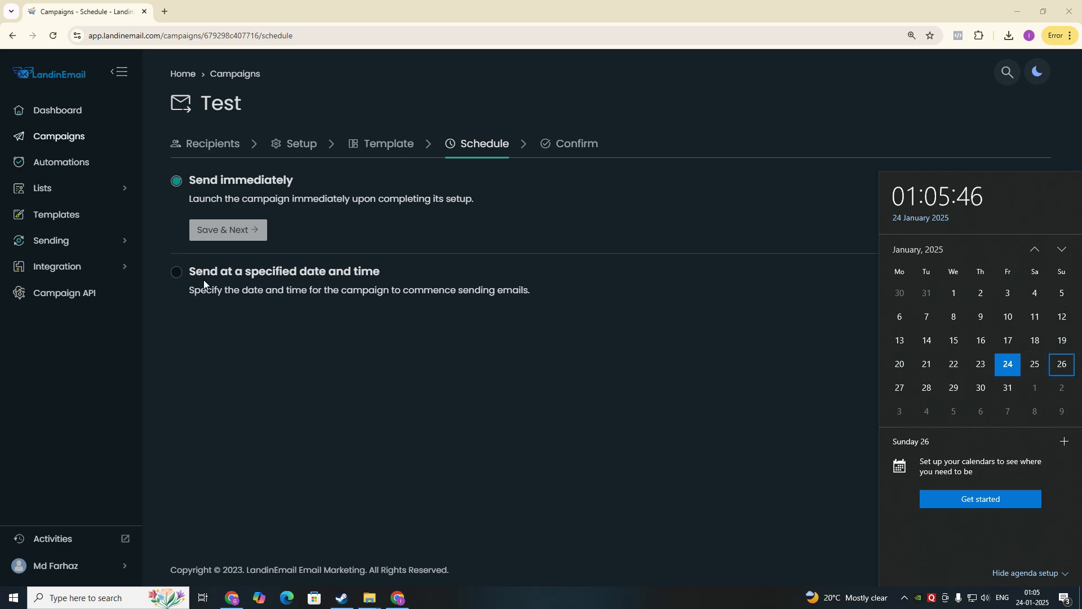
pyautogui.click(177, 272)
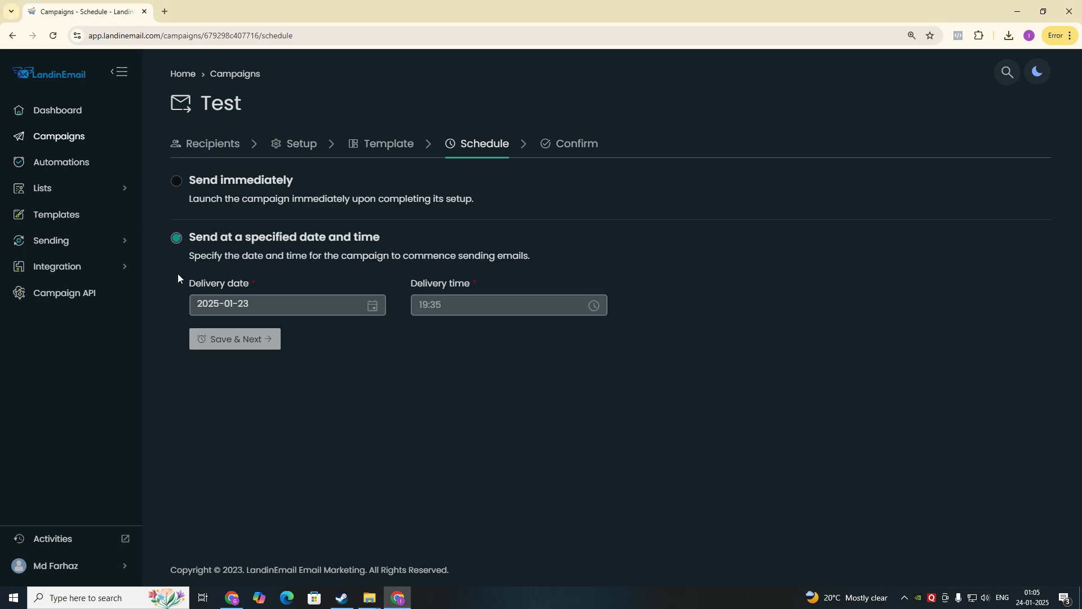
pyautogui.click(275, 304)
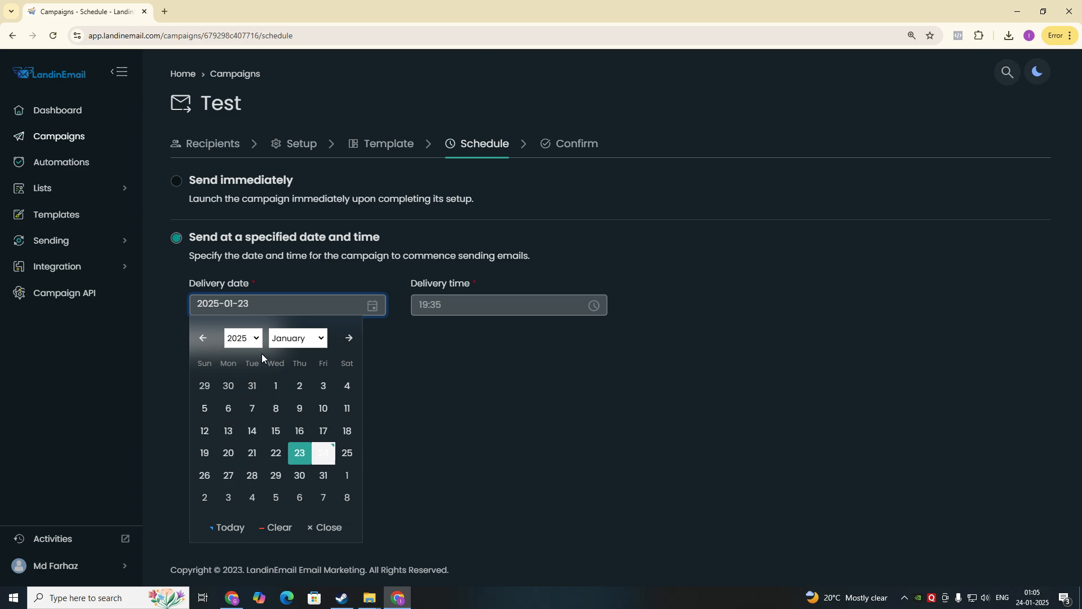
pyautogui.click(207, 473)
# - Set the campaign's delivery time to 10:00
pyautogui.click(434, 307)
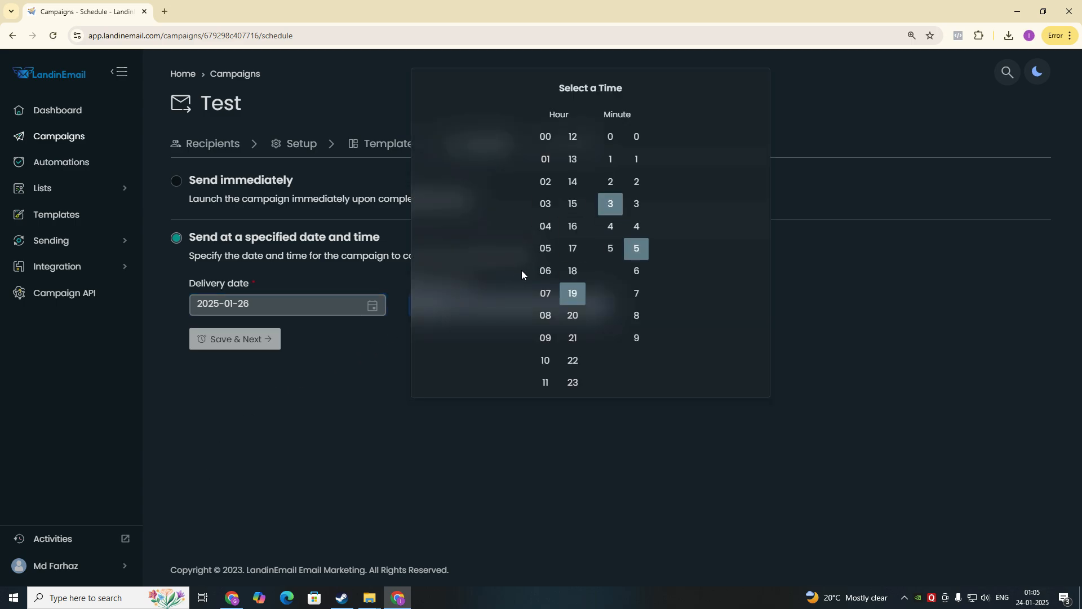
pyautogui.click(557, 372)
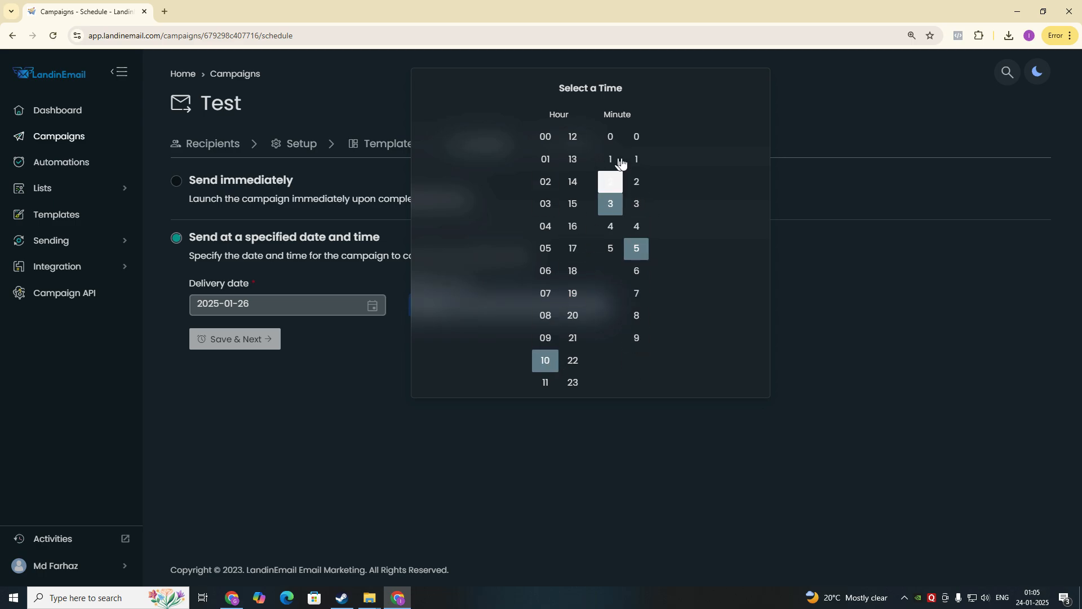
pyautogui.click(610, 137)
pyautogui.click(636, 137)
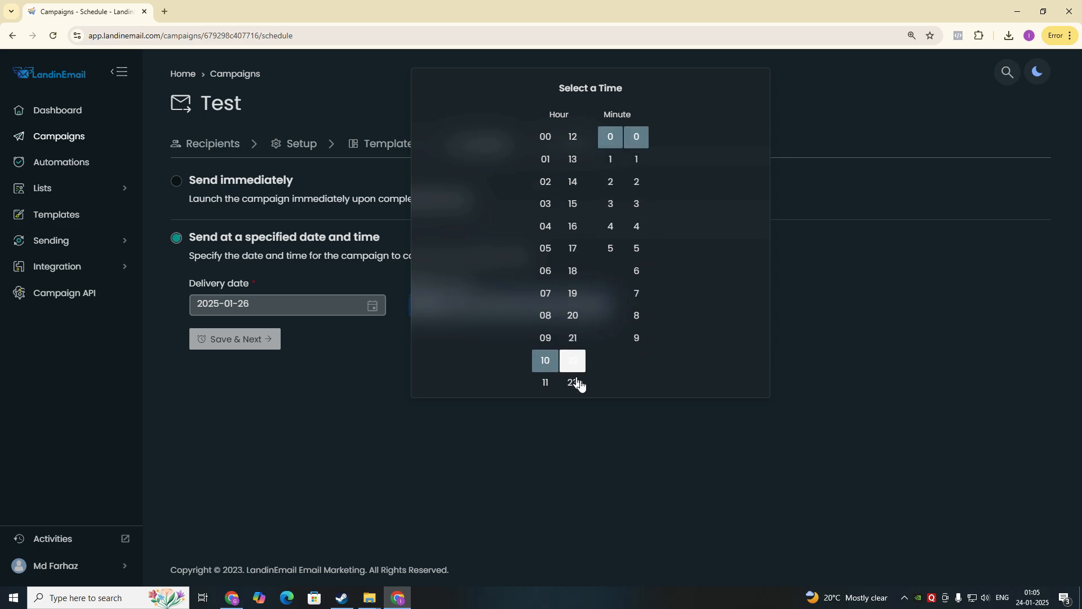
pyautogui.click(579, 464)
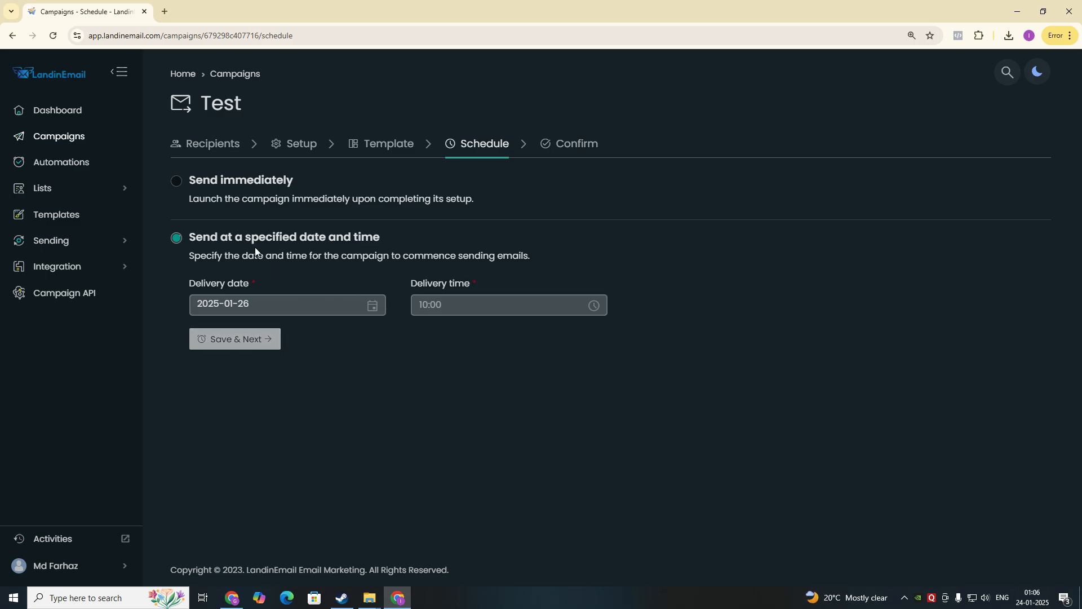
# - Choose to send the campaign immediately and proceed to the Confirm stage to review its summary
pyautogui.click(176, 181)
pyautogui.click(214, 233)
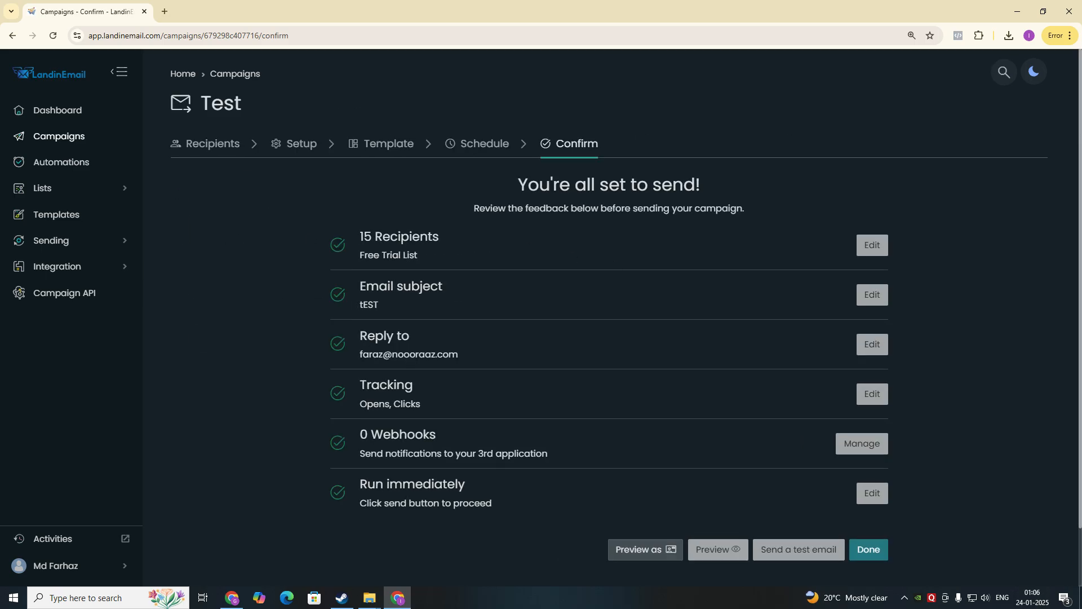
pyautogui.scroll(-1, 465, 223)
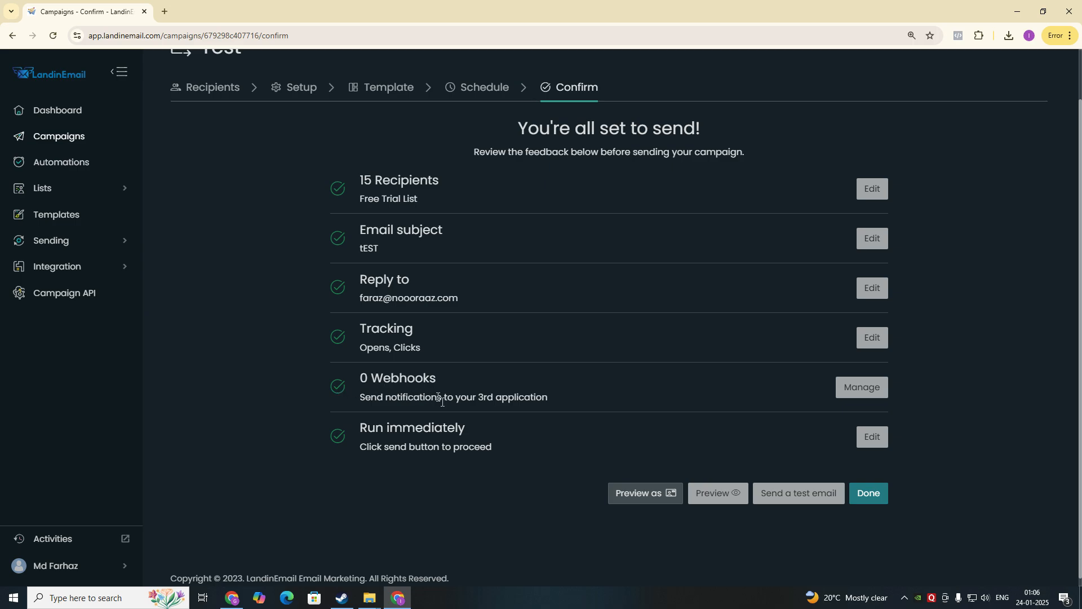
pyautogui.scroll(-1, 459, 396)
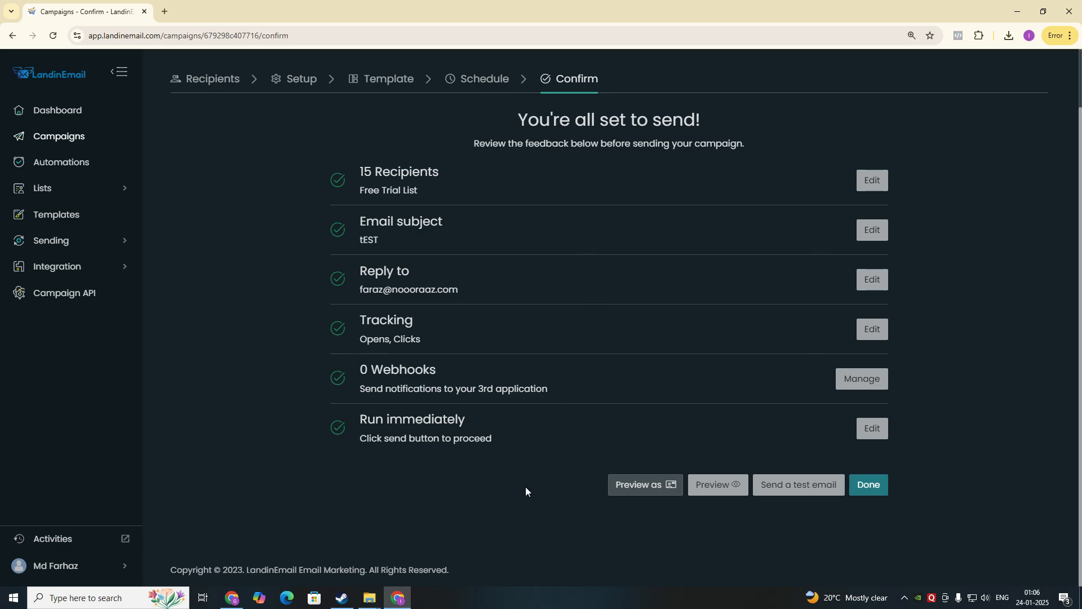
# - Send a test email of the campaign to the sender's own email address
pyautogui.click(817, 486)
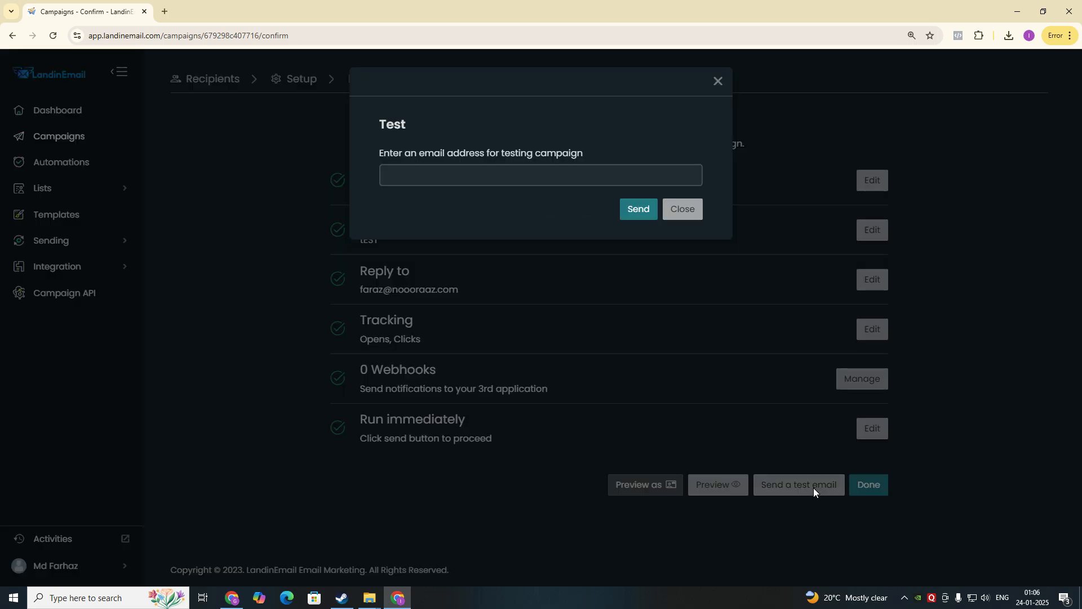
pyautogui.click(449, 178)
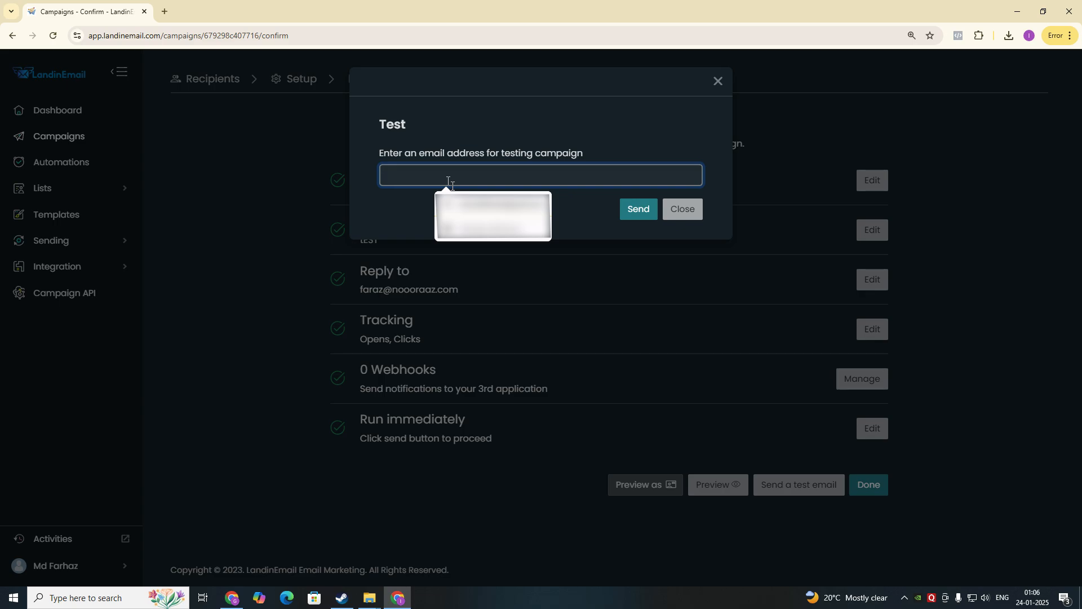
pyautogui.click(494, 209)
pyautogui.click(641, 209)
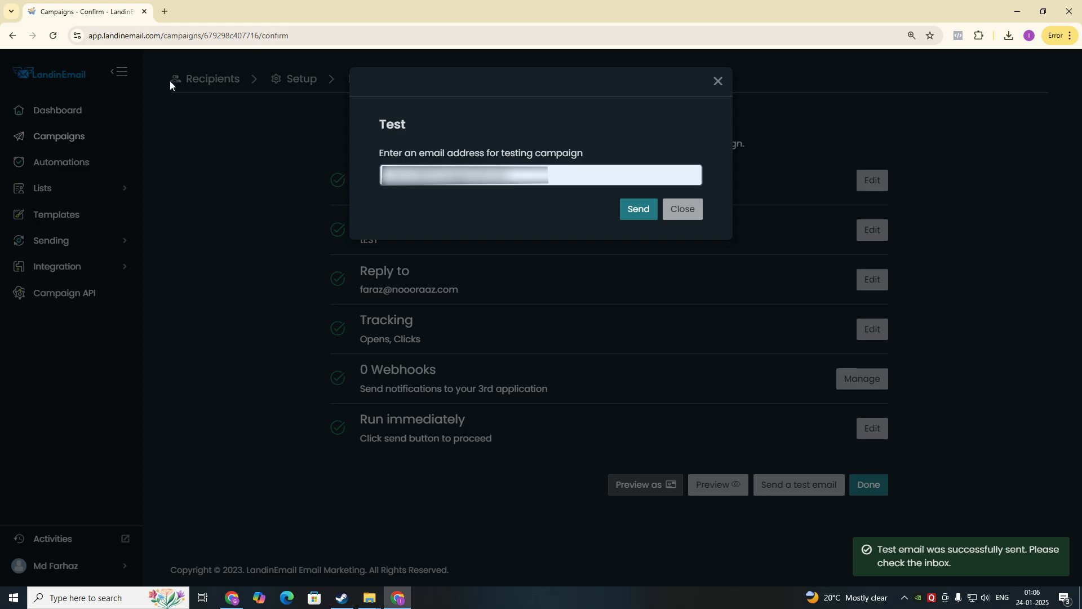
# - Switch to Gmail in a new browser tab and open the test email with subject "tEST" from the Promotions category
pyautogui.click(164, 11)
pyautogui.click(950, 91)
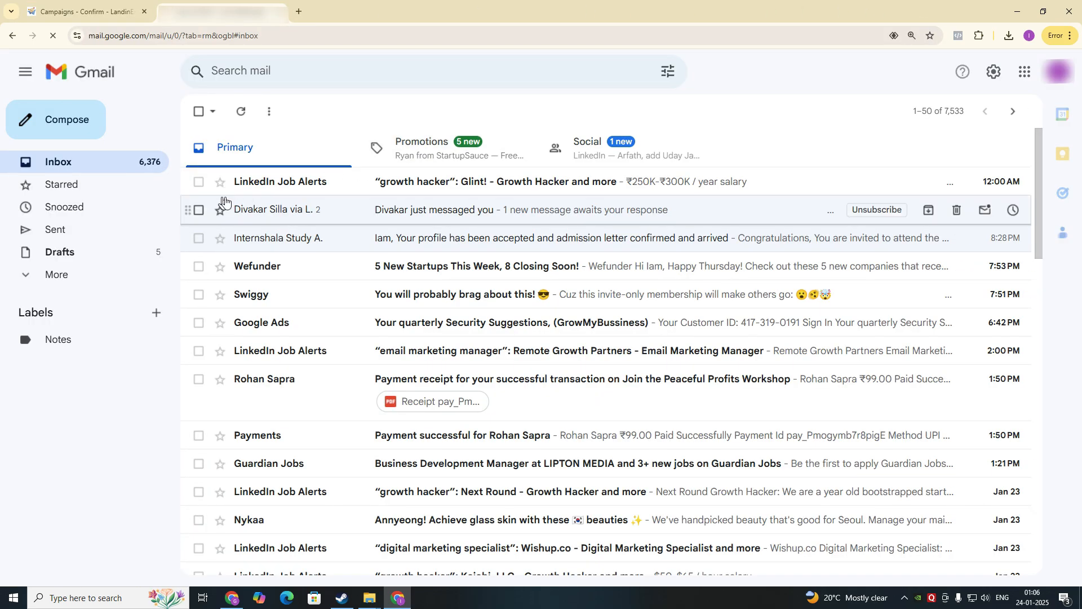
pyautogui.click(243, 108)
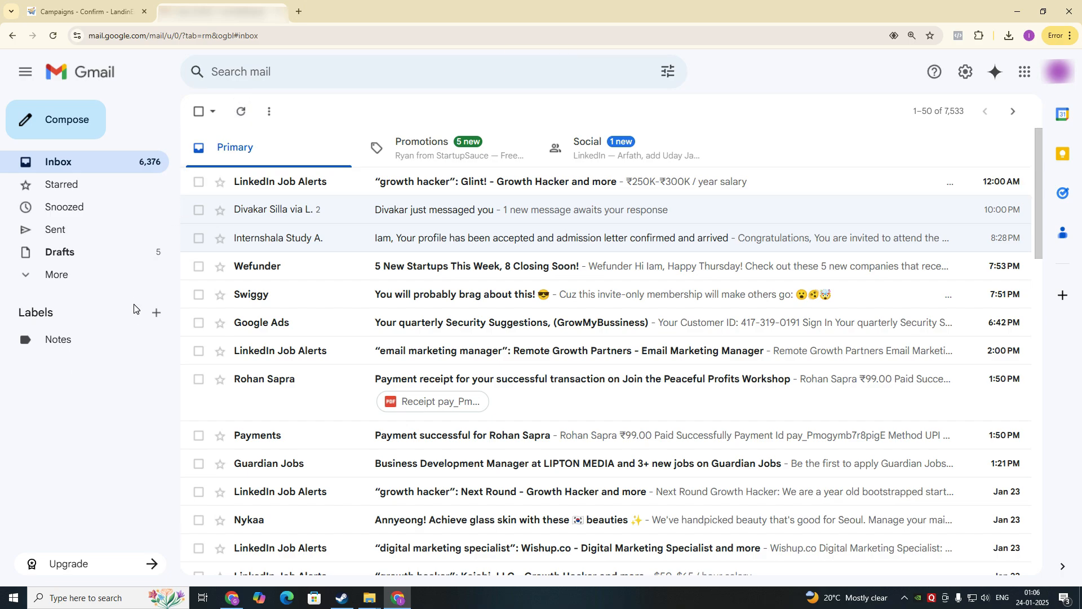
pyautogui.click(55, 275)
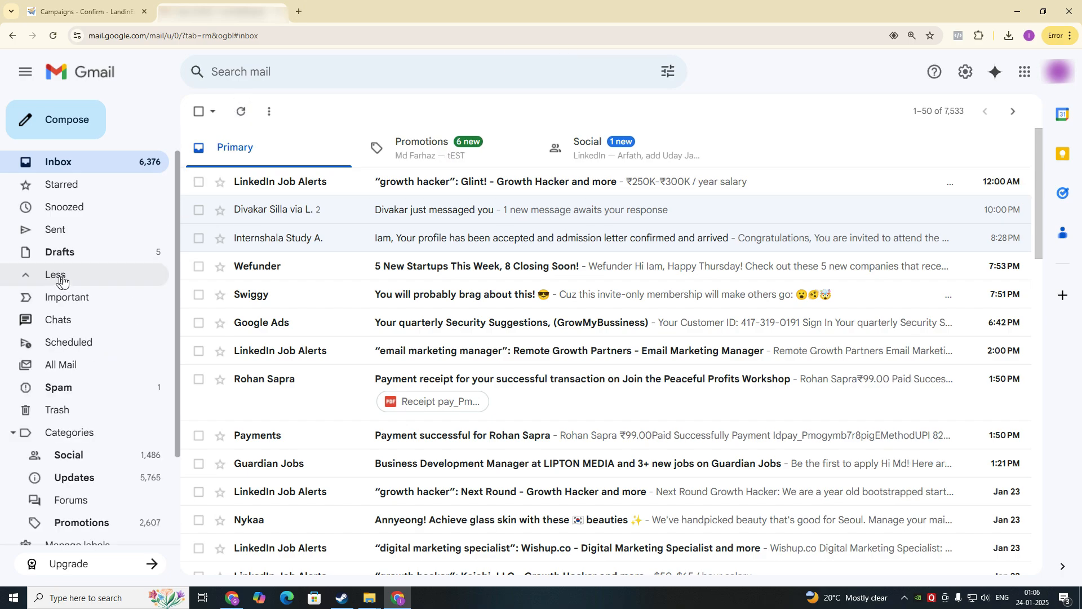
pyautogui.click(450, 152)
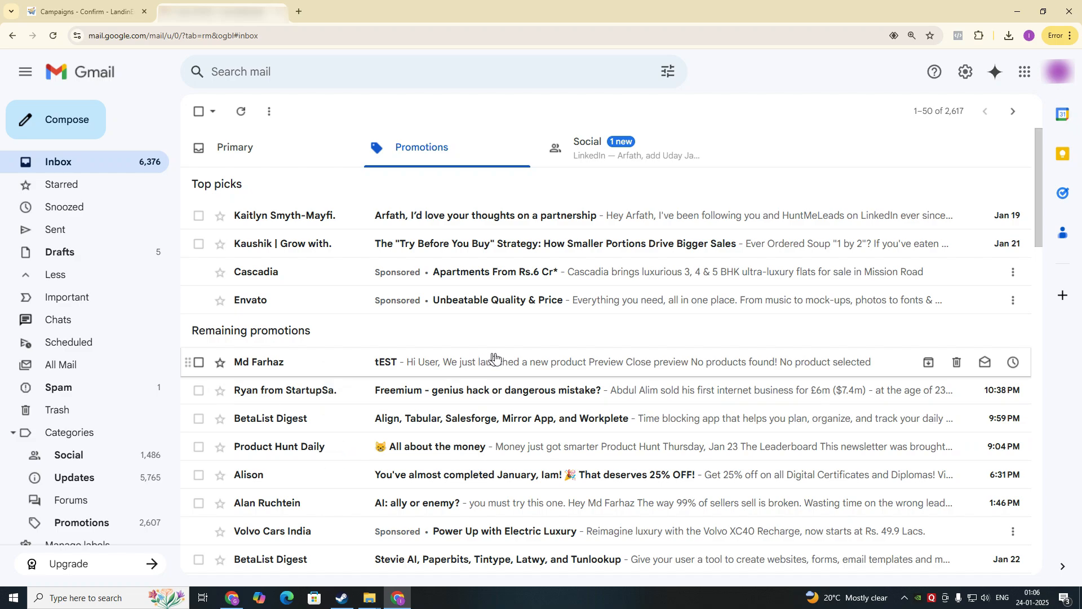
pyautogui.click(476, 367)
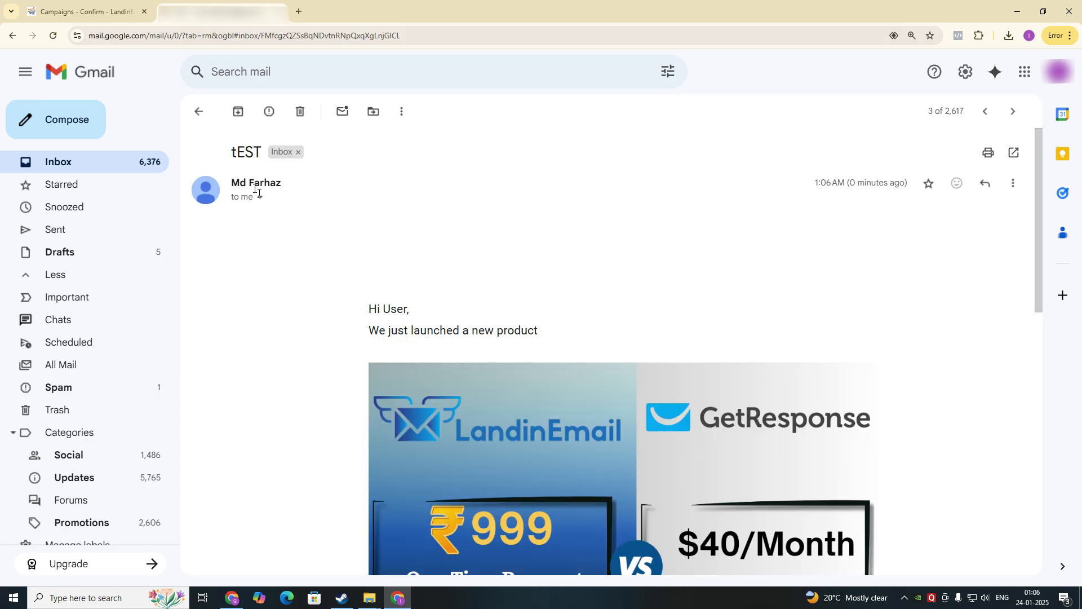
# - Check the received test email from its greeting through the image to the product blocks, and return to the message list
pyautogui.scroll(-9, 580, 316)
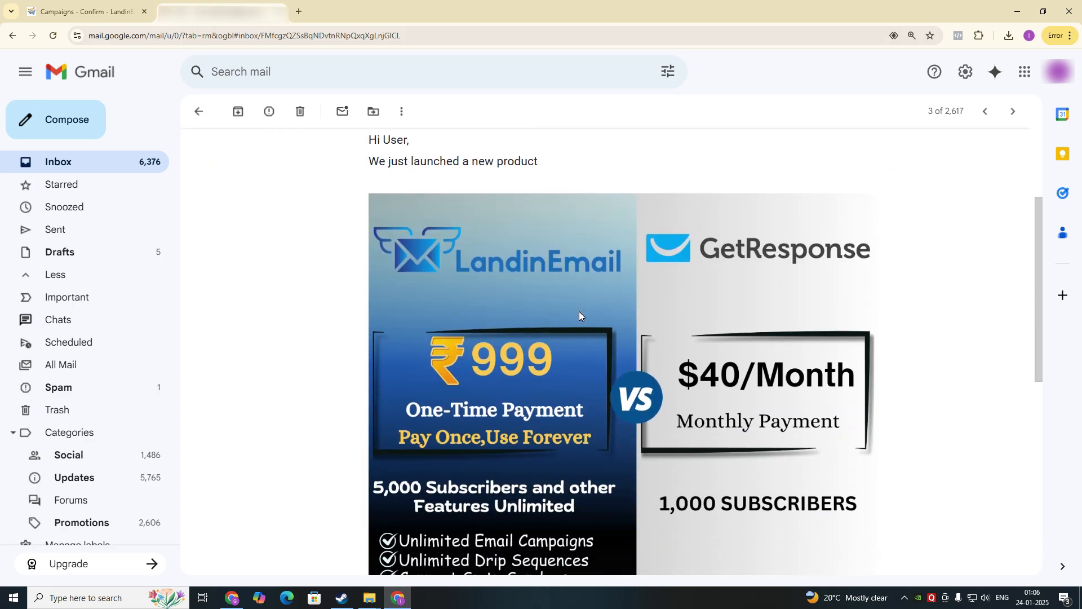
pyautogui.scroll(-3, 580, 315)
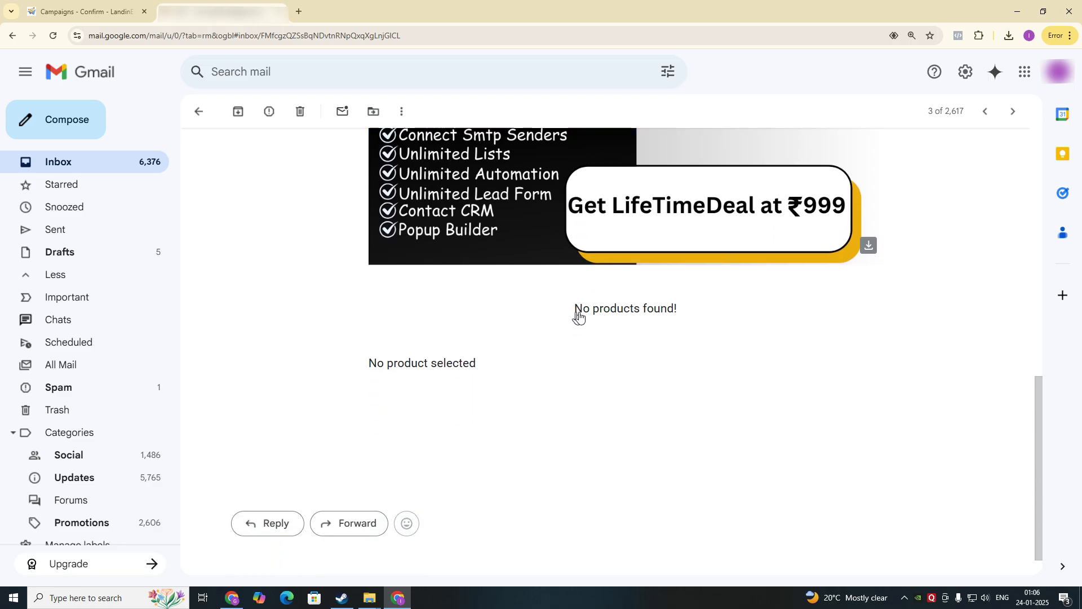
pyautogui.scroll(6, 580, 316)
pyautogui.scroll(5, 620, 355)
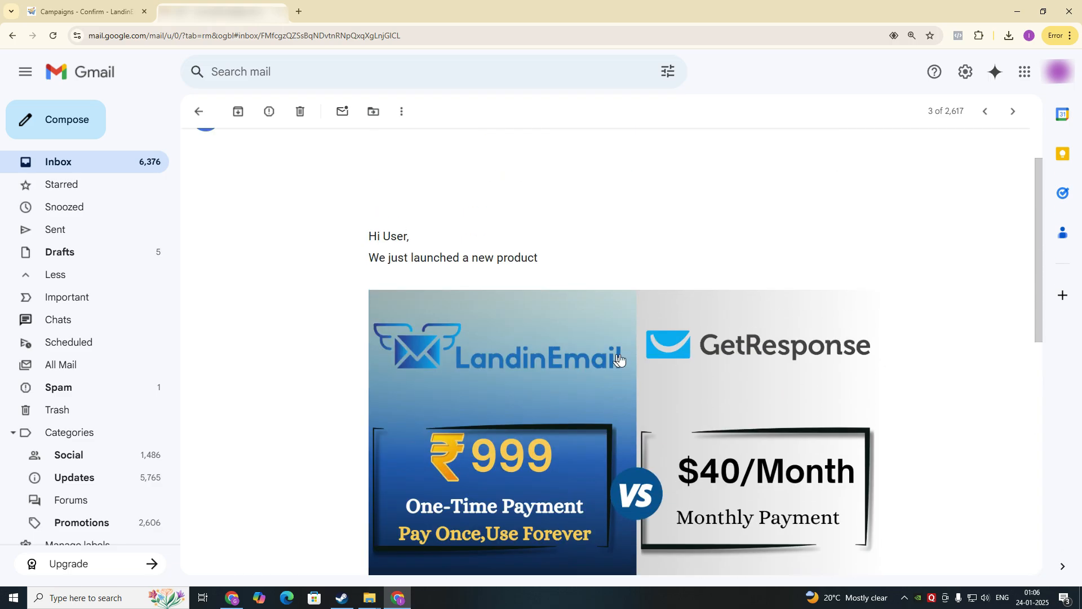
pyautogui.scroll(-9, 588, 357)
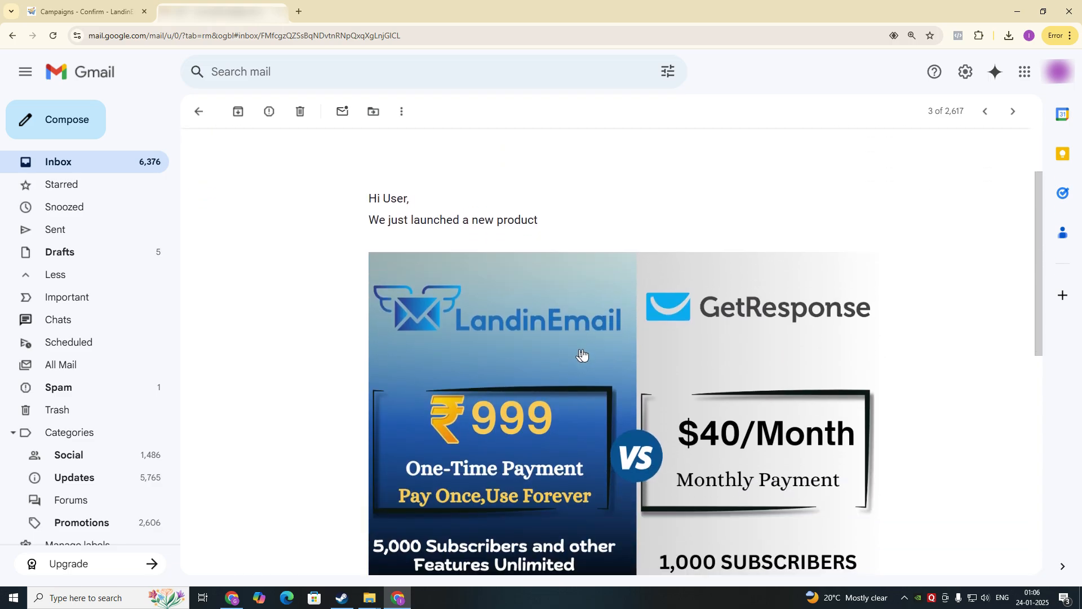
pyautogui.scroll(-1, 608, 365)
pyautogui.scroll(10, 609, 365)
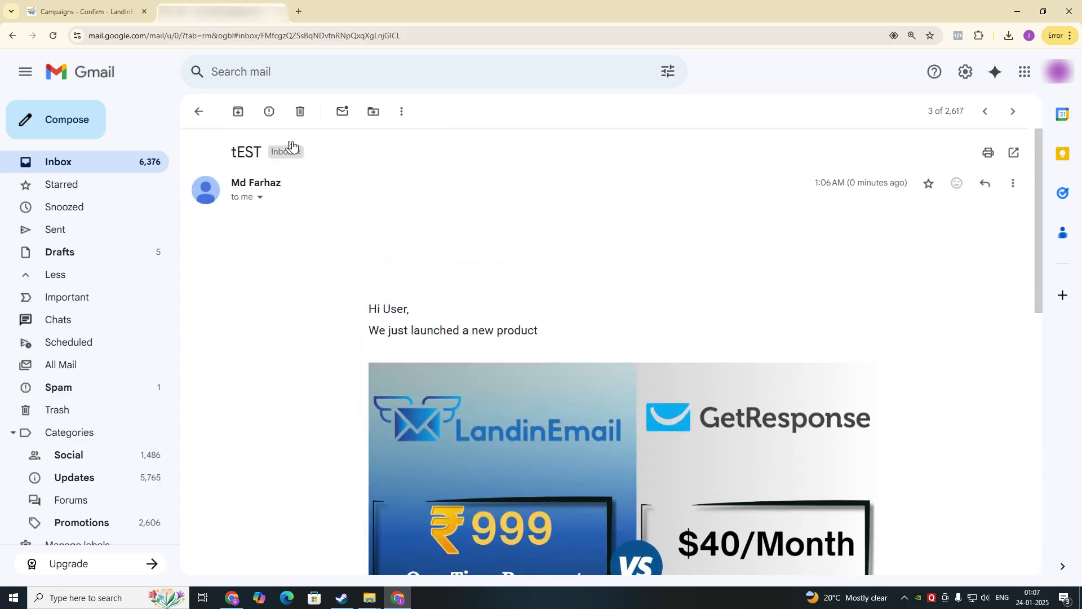
pyautogui.click(201, 113)
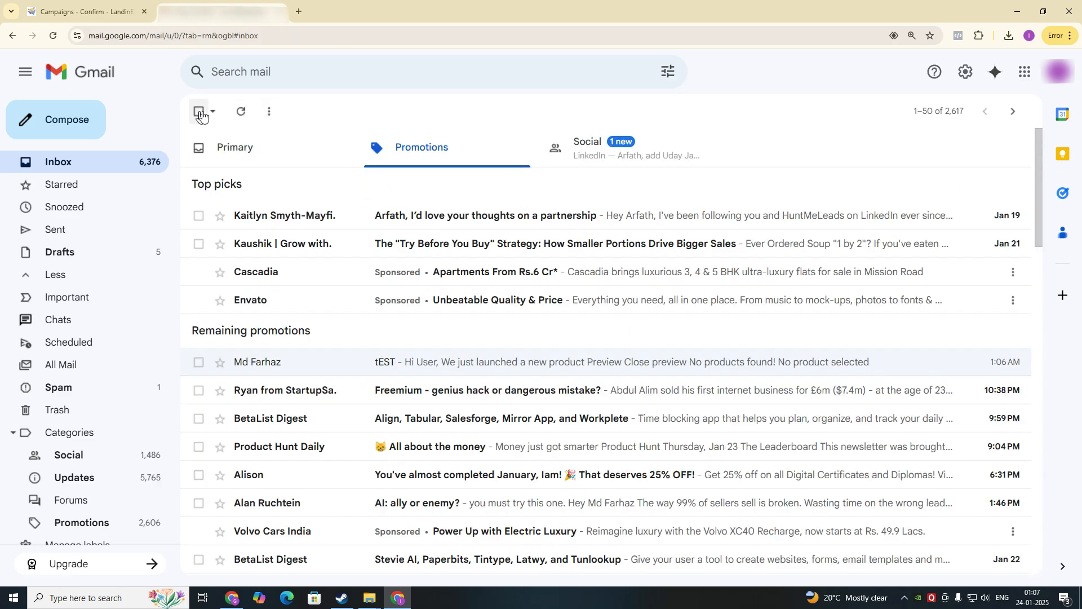
# - Switch back to LandinEmail, finish the campaign setup to launch sending, and open the dashboard
pyautogui.click(124, 11)
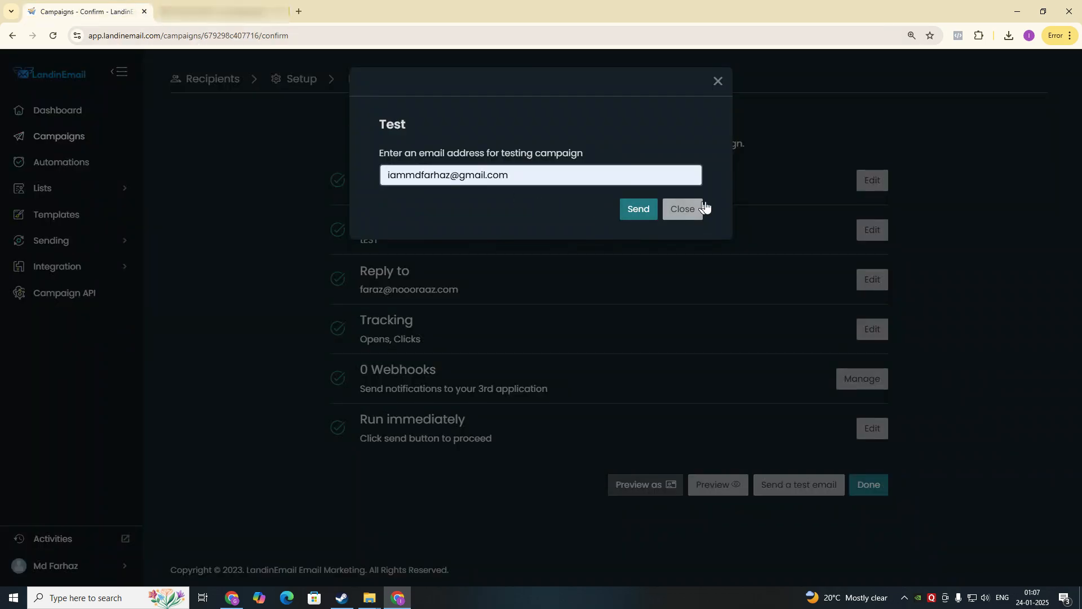
pyautogui.click(684, 210)
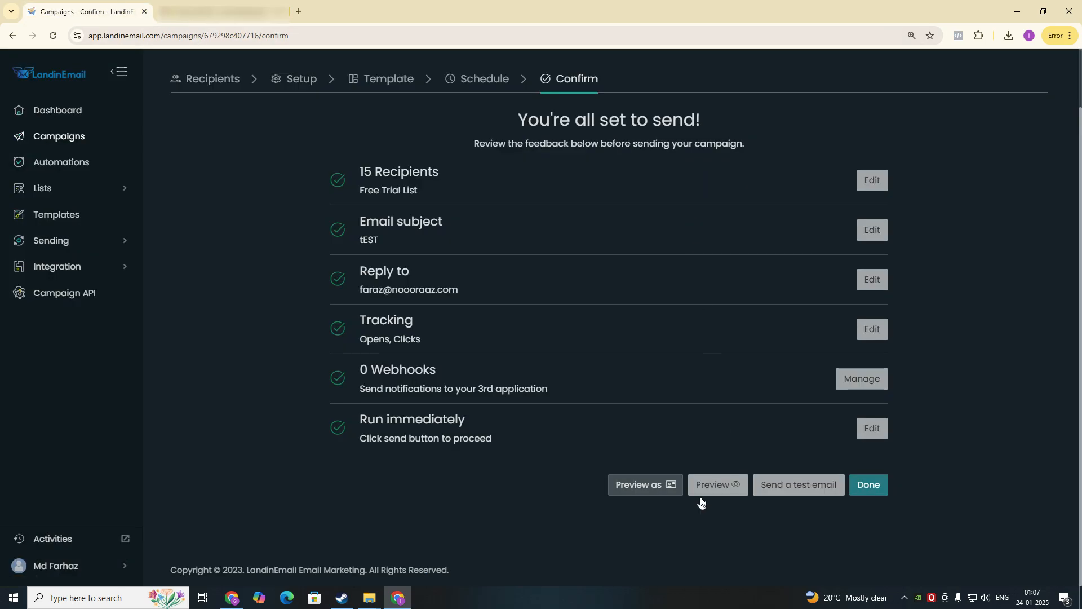
pyautogui.click(873, 484)
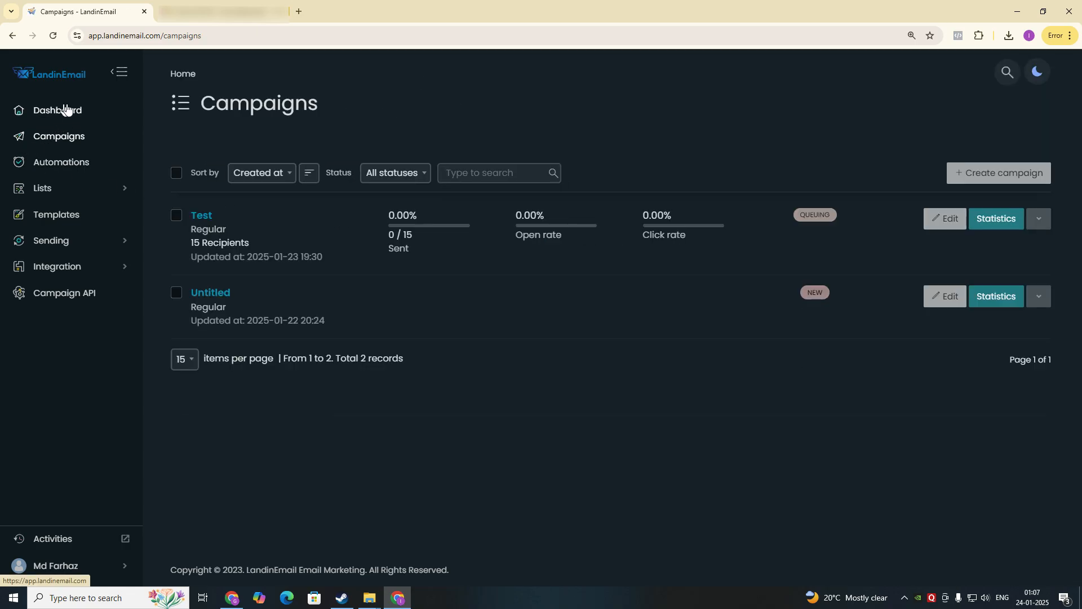
pyautogui.click(65, 110)
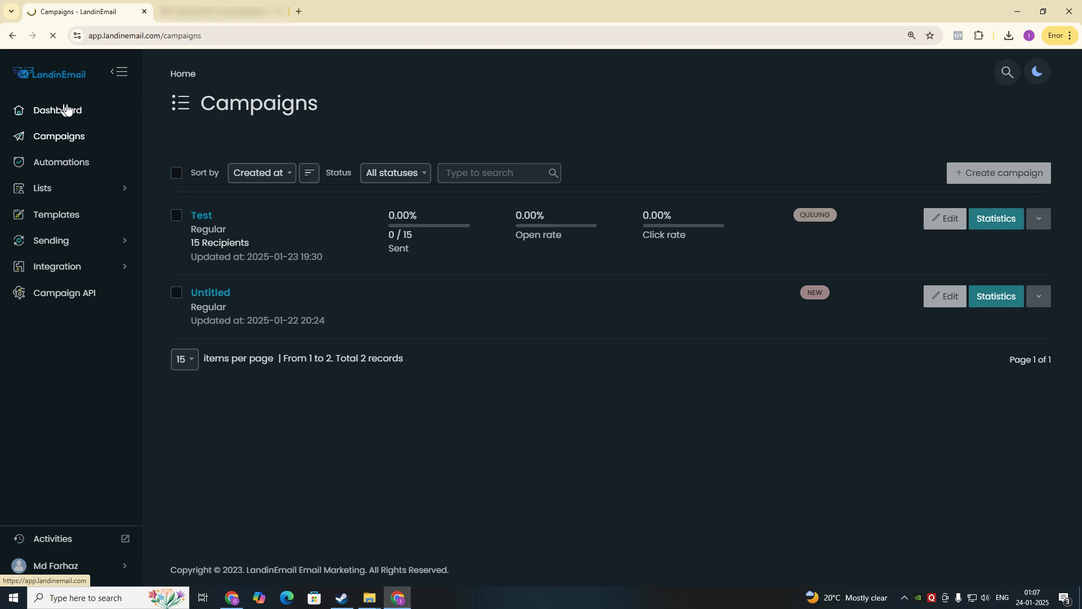